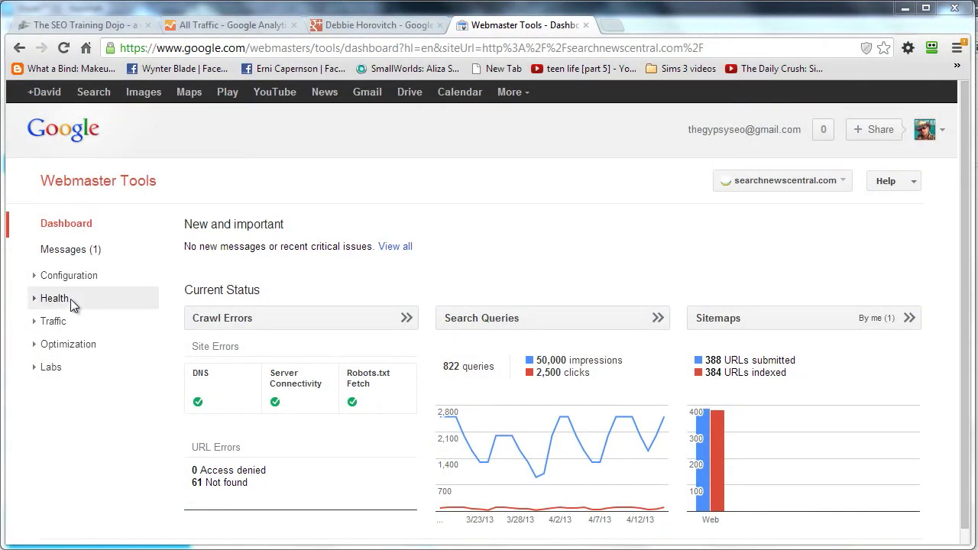
Expand Health in the left sidebar to list its reports, from Crawl Errors to Malware.
{"action": "left_click", "coordinate": [71, 298]}
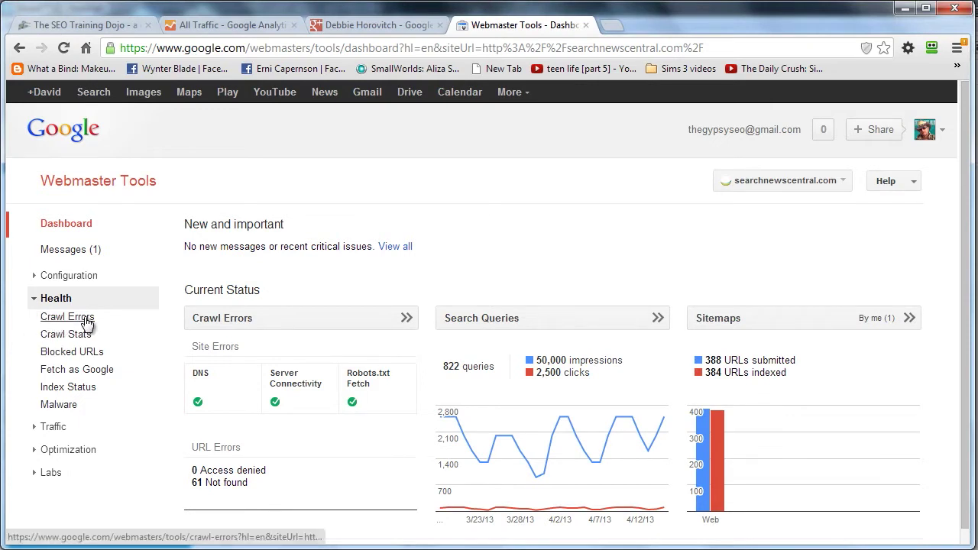
Open the Crawl Errors report and read the DNS, Server Connectivity and Robots.txt Fetch explanations.
{"action": "left_click", "coordinate": [84, 319]}
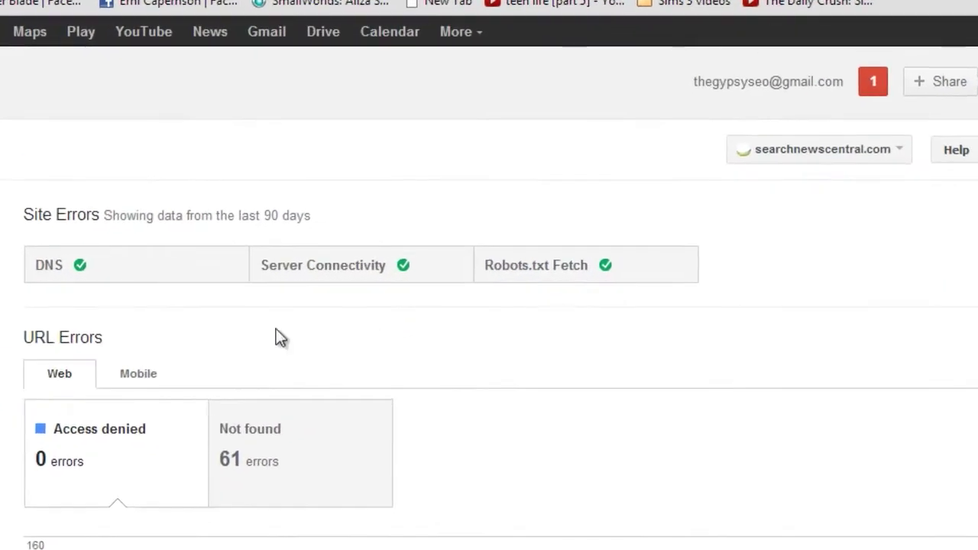
{"action": "left_click", "coordinate": [121, 279]}
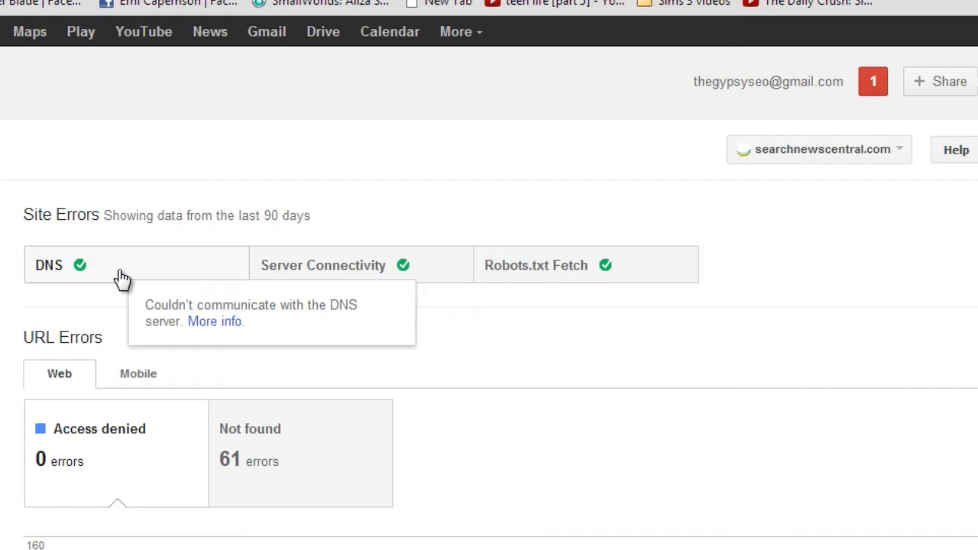
{"action": "left_click", "coordinate": [361, 264]}
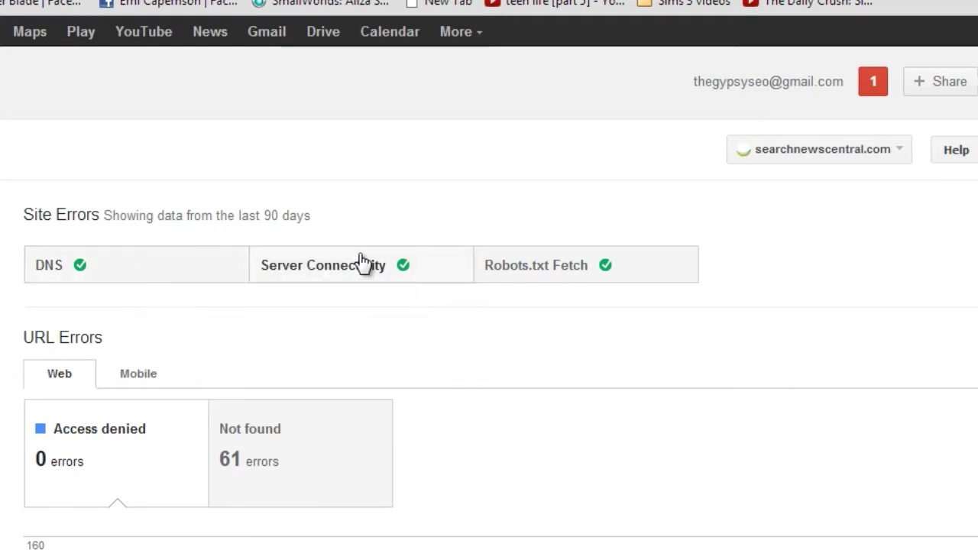
{"action": "mouse_move", "coordinate": [362, 266]}
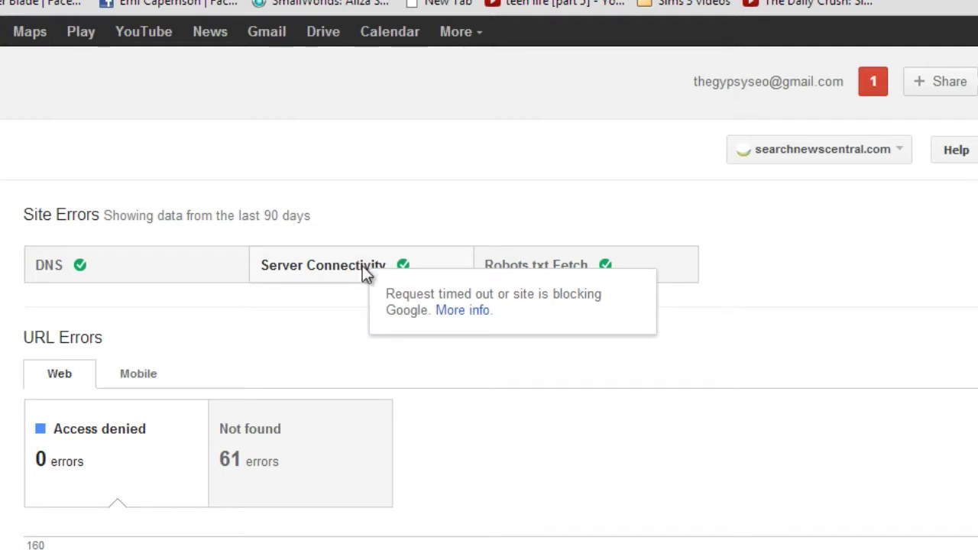
{"action": "mouse_move", "coordinate": [569, 269]}
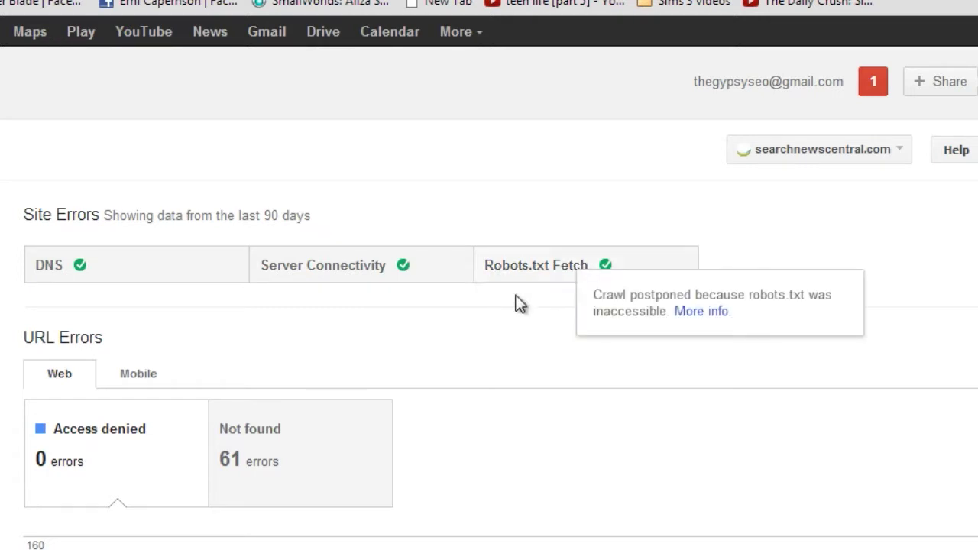
{"action": "scroll", "coordinate": [437, 344], "scroll_direction": "down", "scroll_amount": 1}
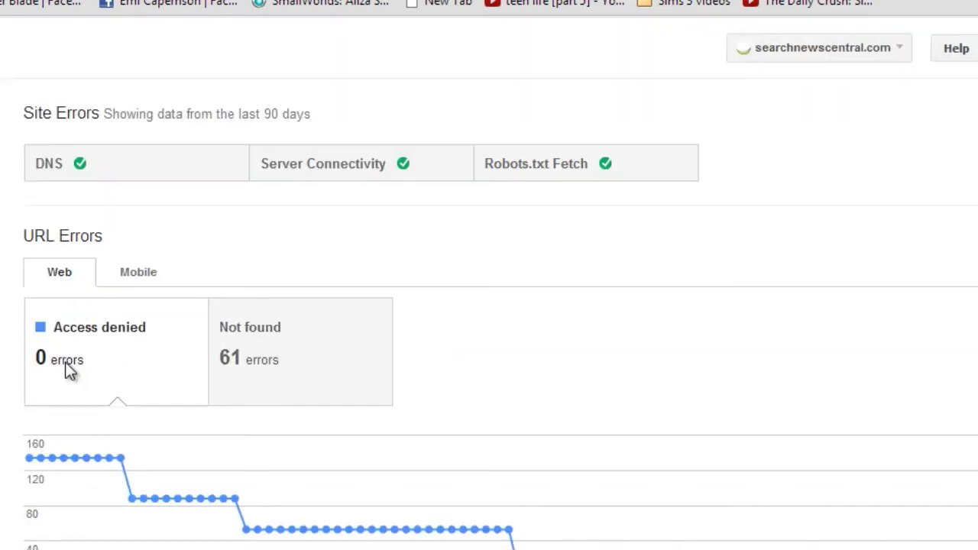
{"action": "scroll", "coordinate": [242, 374], "scroll_direction": "down", "scroll_amount": 1}
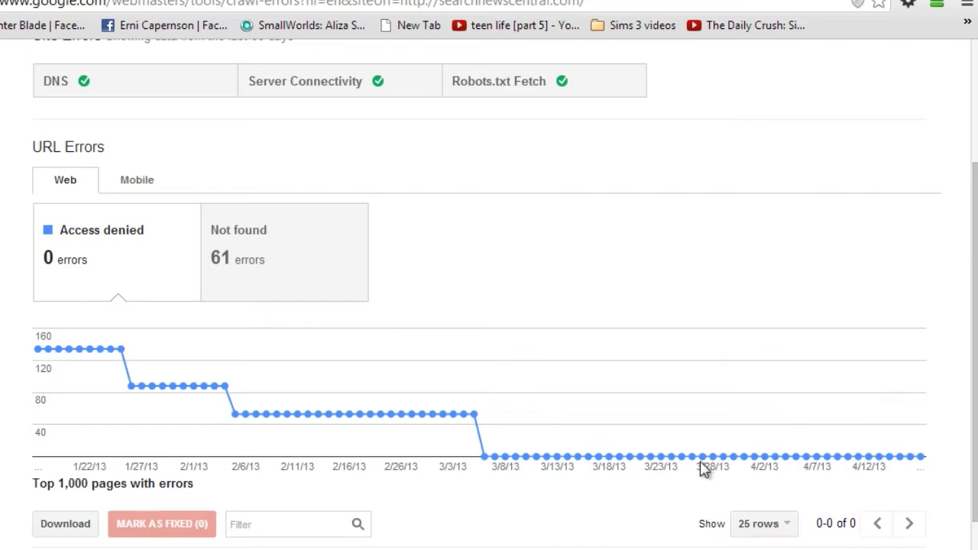
{"action": "mouse_move", "coordinate": [478, 418]}
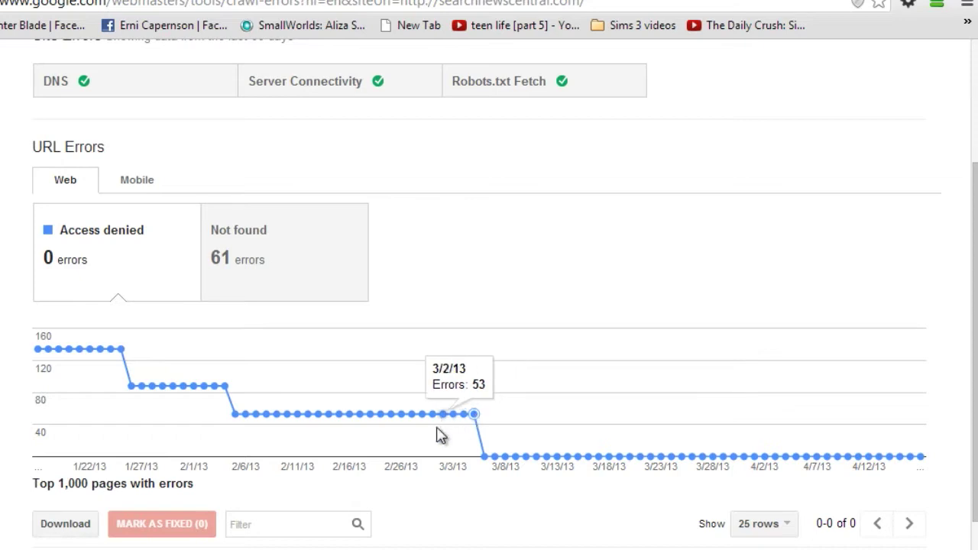
{"action": "scroll", "coordinate": [439, 434], "scroll_direction": "down", "scroll_amount": 1}
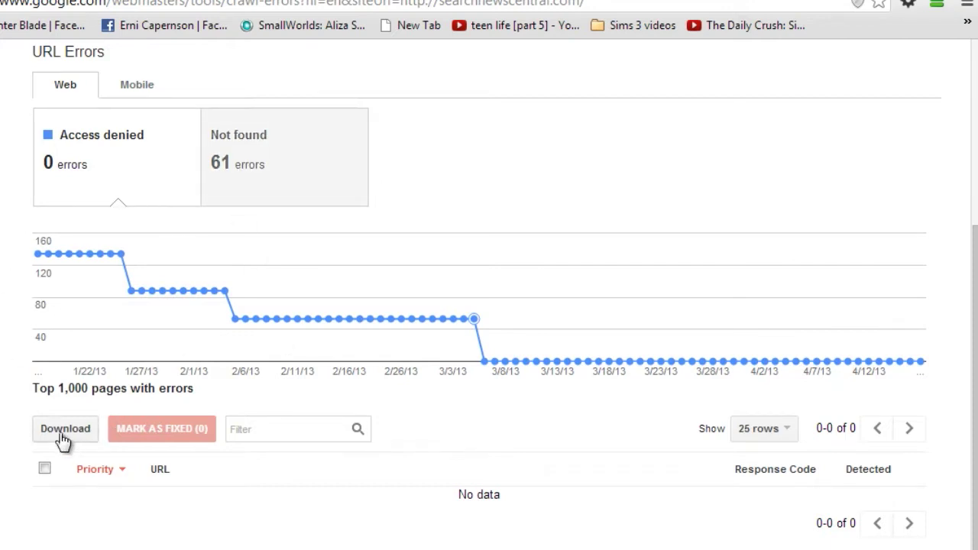
List the 61 Not found errors and open the local-paid-inclusion/ error details.
{"action": "left_click", "coordinate": [283, 148]}
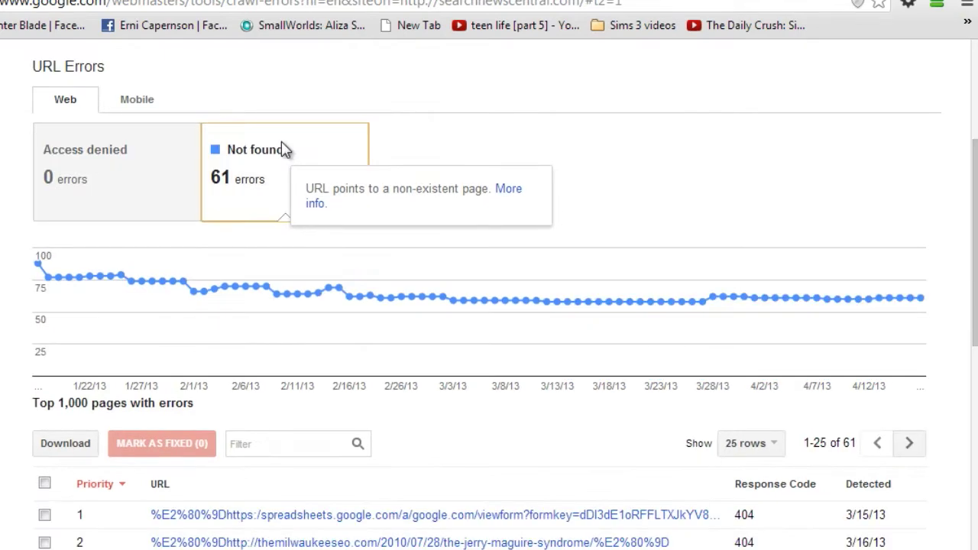
{"action": "scroll", "coordinate": [489, 306], "scroll_direction": "down", "scroll_amount": 4}
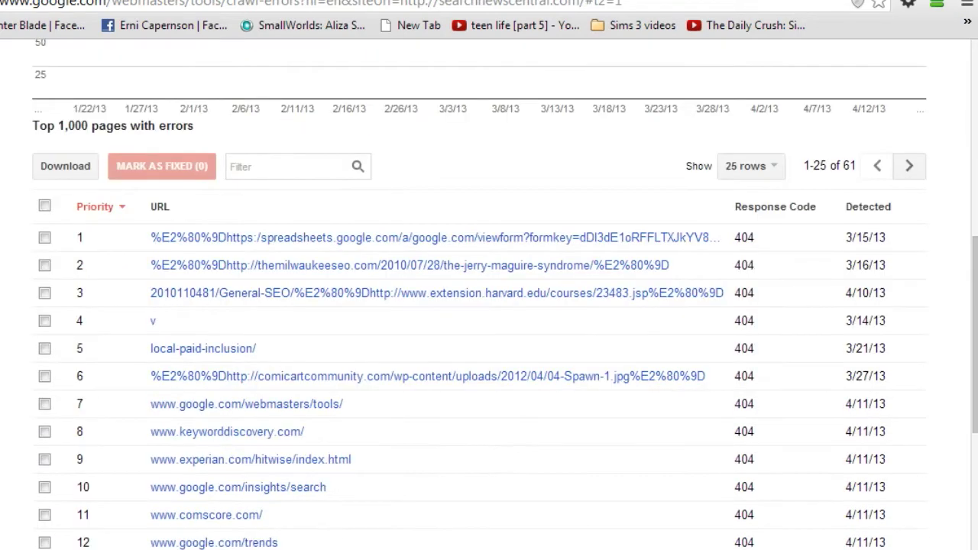
{"action": "left_click_drag", "start_coordinate": [973, 269], "coordinate": [974, 296]}
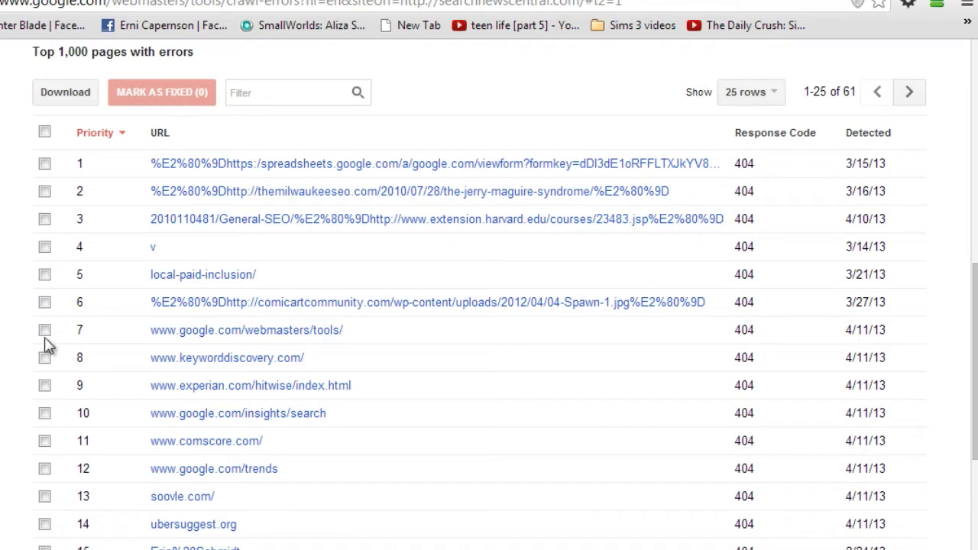
{"action": "left_click", "coordinate": [192, 276]}
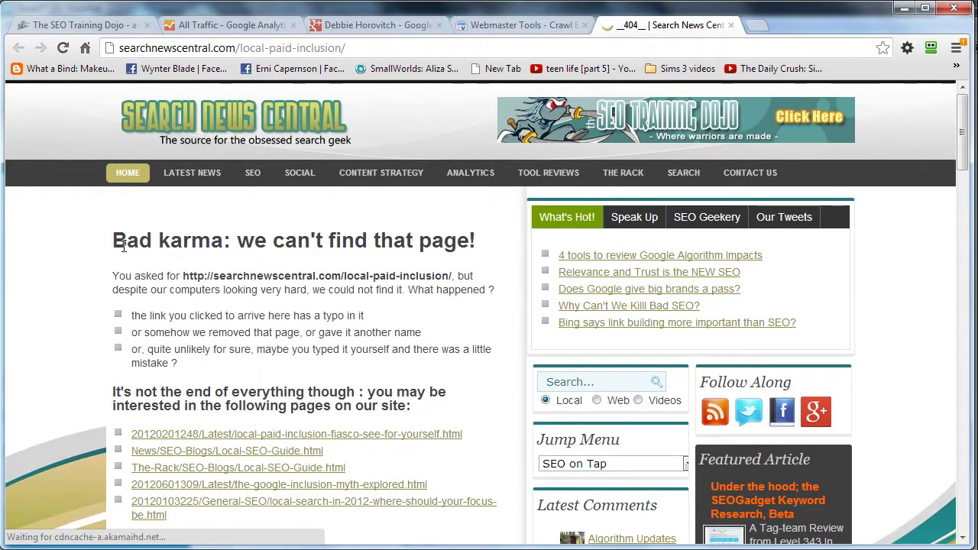
Read the Bad karma 404 page, then return to the local-paid-inclusion/ error details.
{"action": "left_click_drag", "start_coordinate": [126, 241], "coordinate": [448, 243]}
{"action": "left_click", "coordinate": [446, 248]}
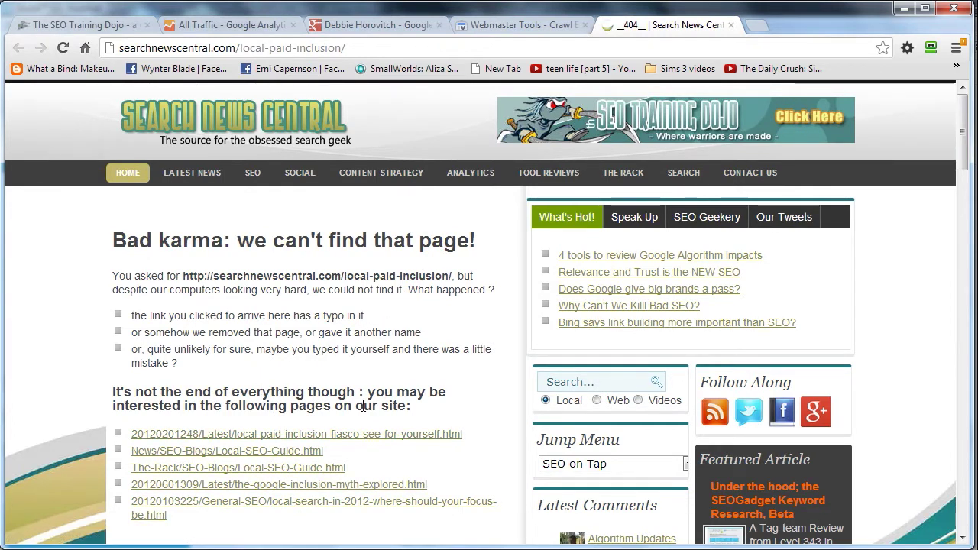
{"action": "left_click", "coordinate": [517, 24]}
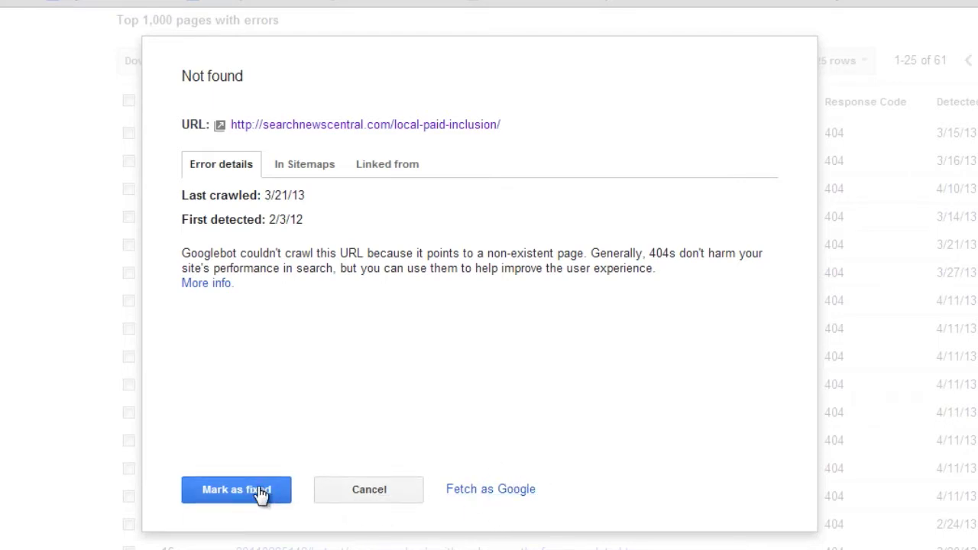
{"action": "left_click", "coordinate": [370, 491]}
{"action": "scroll", "coordinate": [72, 263], "scroll_direction": "down", "scroll_amount": 3}
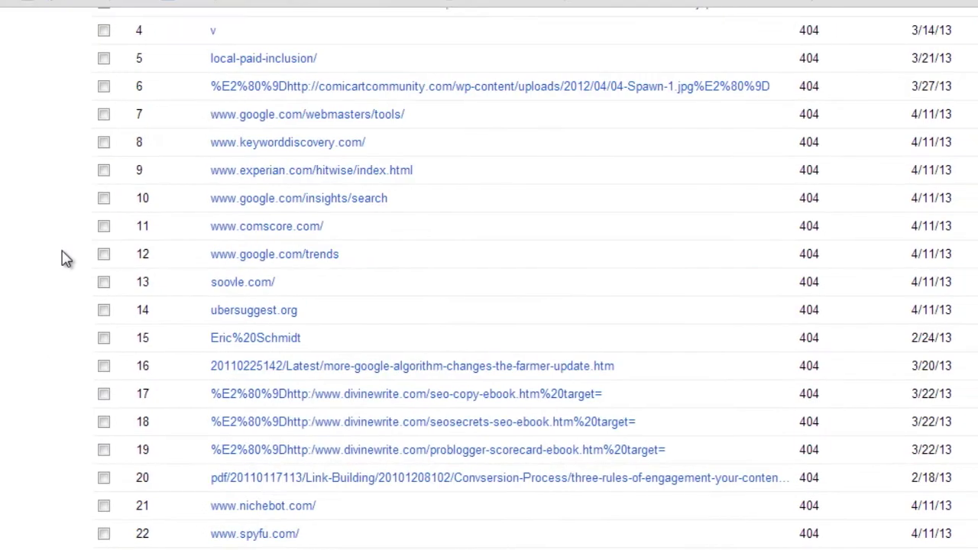
{"action": "scroll", "coordinate": [36, 258], "scroll_direction": "down", "scroll_amount": 3}
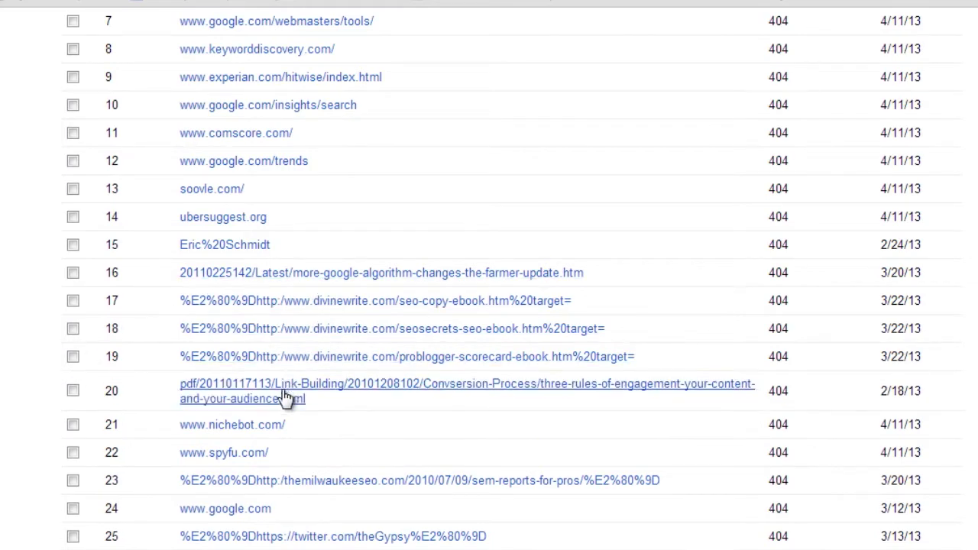
{"action": "left_click", "coordinate": [253, 498]}
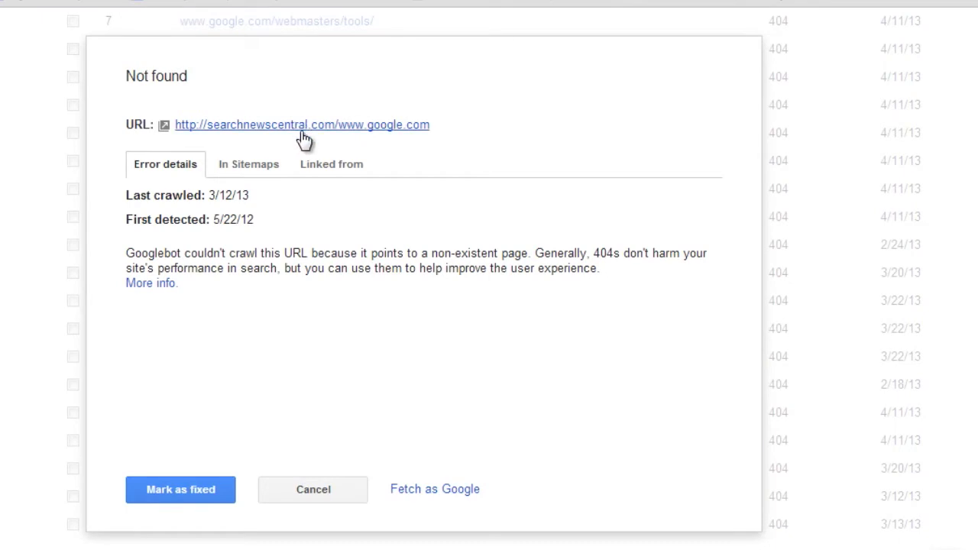
Check the sitemaps and Linked from lists, opening the first linking page, 'Google Introduces Webmaster Academy'.
{"action": "left_click", "coordinate": [235, 174]}
{"action": "left_click", "coordinate": [335, 171]}
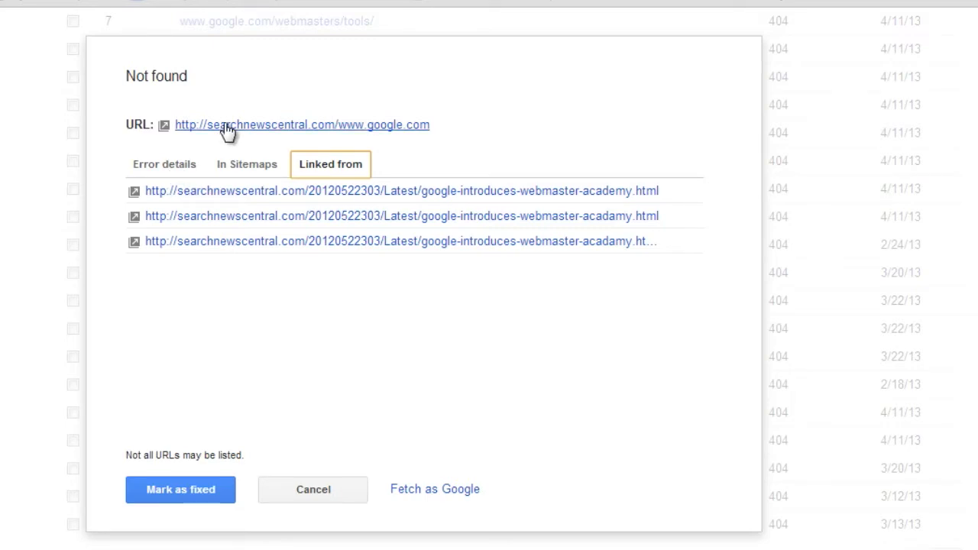
{"action": "left_click", "coordinate": [240, 197]}
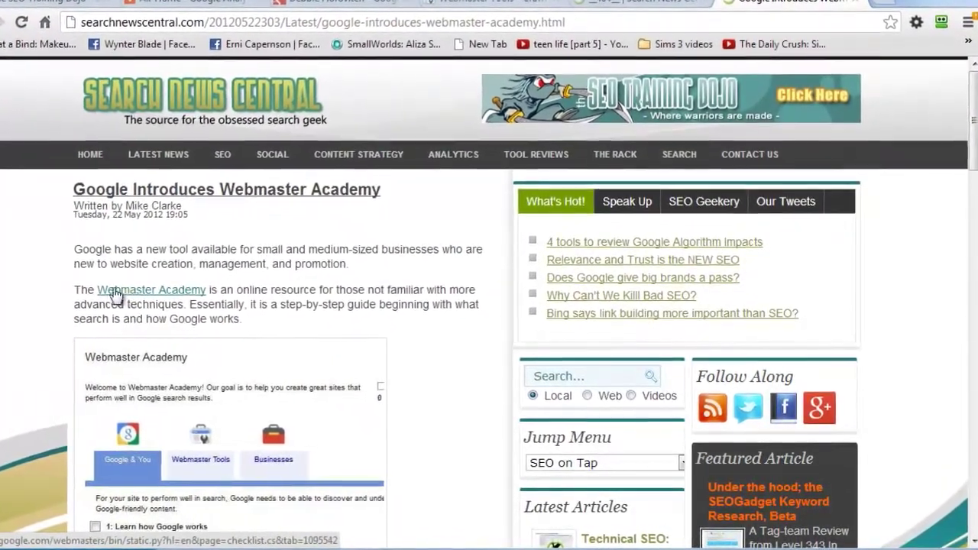
Scroll to the end of the article and check its google.com image-credit link.
{"action": "scroll", "coordinate": [134, 297], "scroll_direction": "down", "scroll_amount": 6}
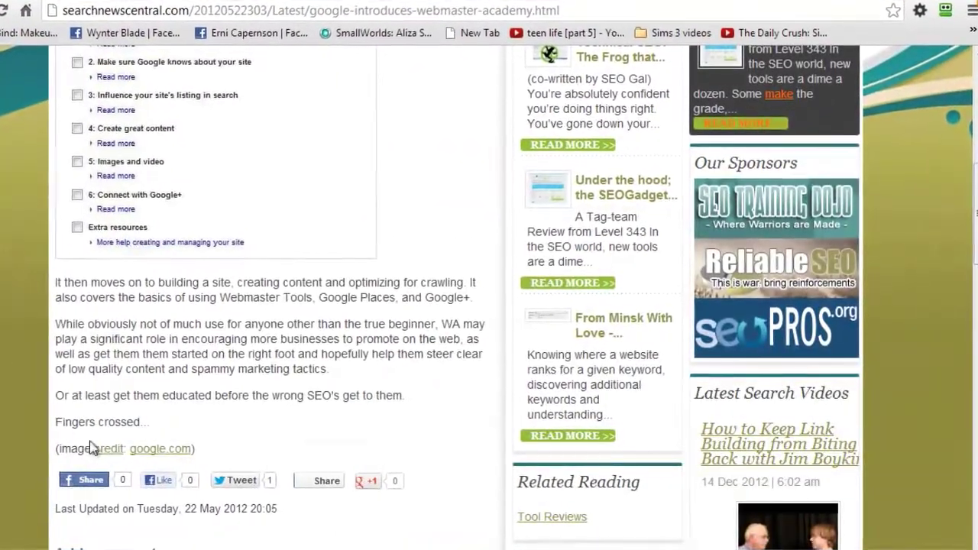
{"action": "mouse_move", "coordinate": [131, 452]}
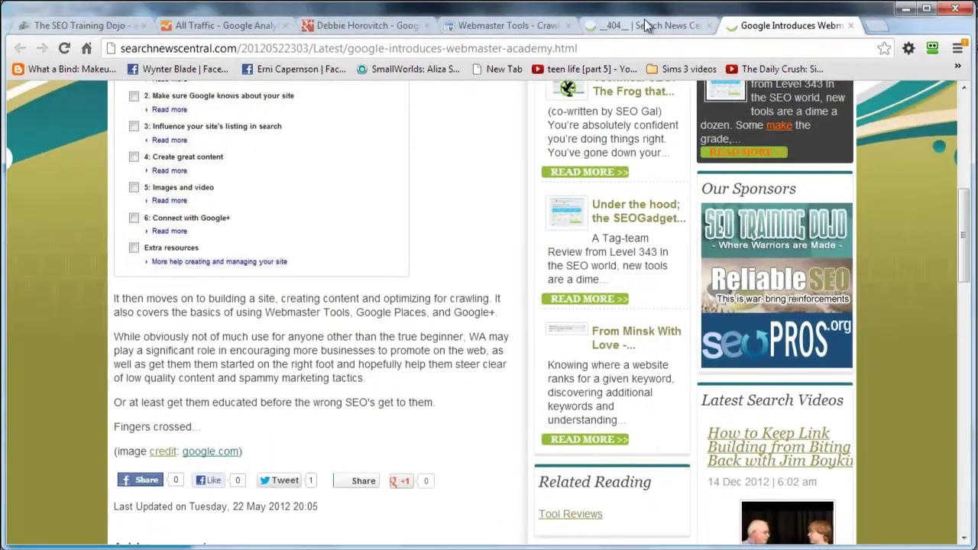
Close the 404 page tab and the error details dialog in Webmaster Tools.
{"action": "left_click", "coordinate": [627, 4]}
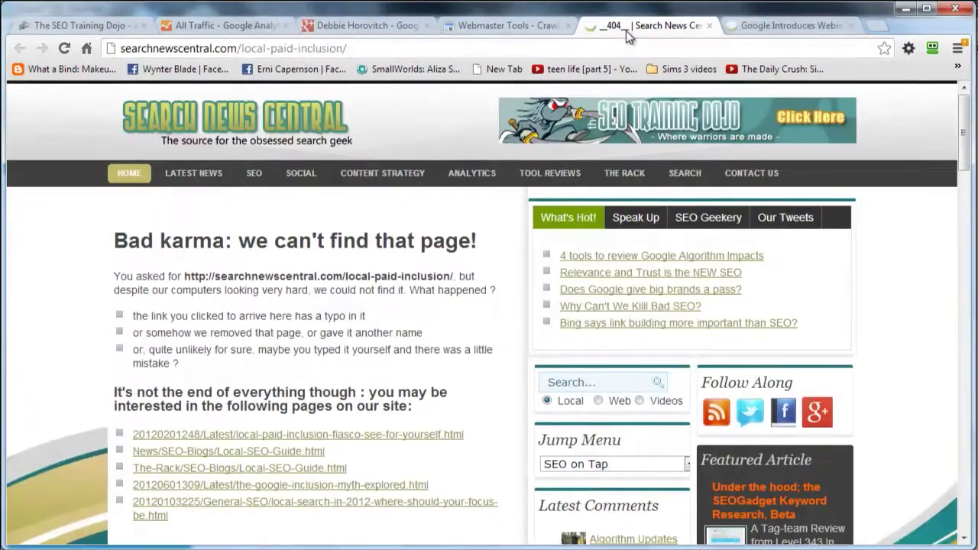
{"action": "left_click", "coordinate": [706, 3]}
{"action": "left_click", "coordinate": [565, 27]}
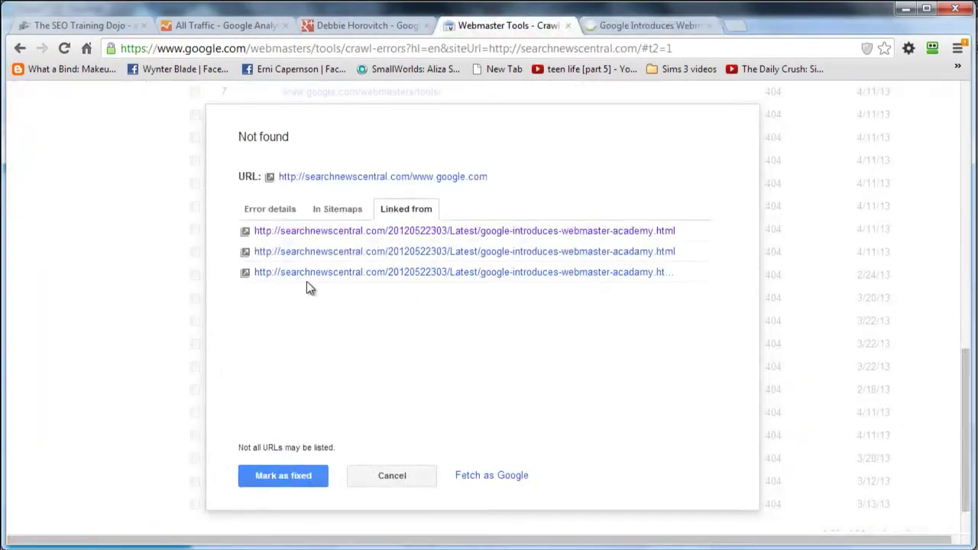
{"action": "left_click", "coordinate": [390, 476]}
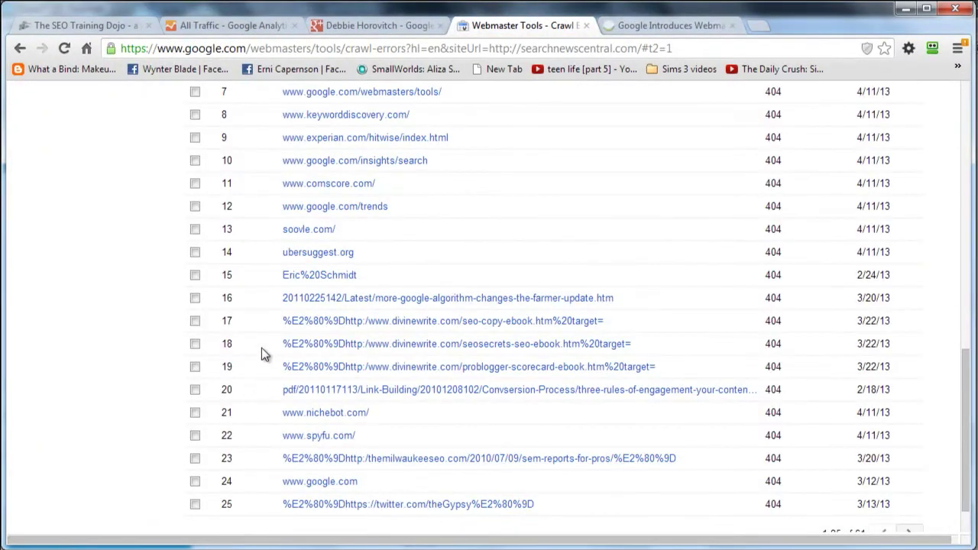
Tick and untick the first 404 URL, then show the Total DNS errors chart.
{"action": "scroll", "coordinate": [260, 350], "scroll_direction": "up", "scroll_amount": 4}
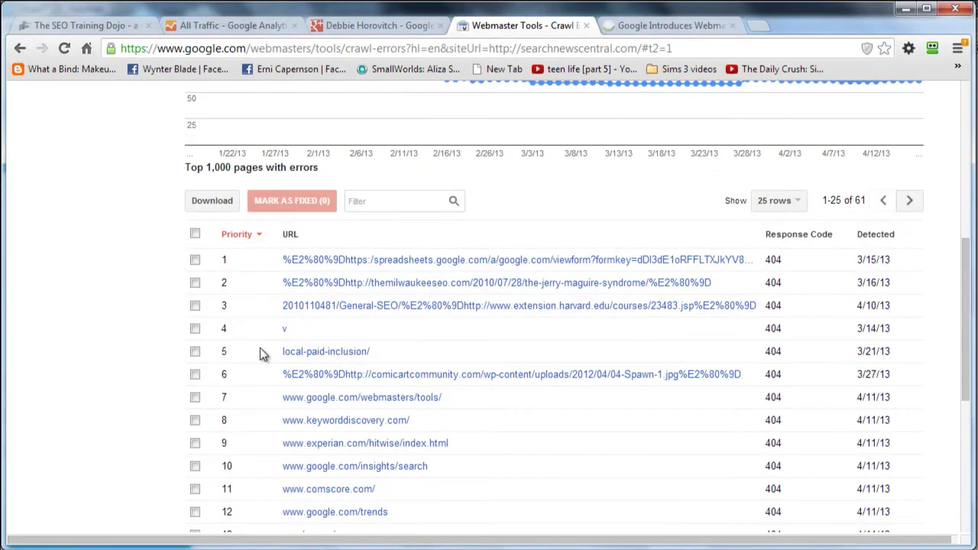
{"action": "scroll", "coordinate": [260, 350], "scroll_direction": "up", "scroll_amount": 2}
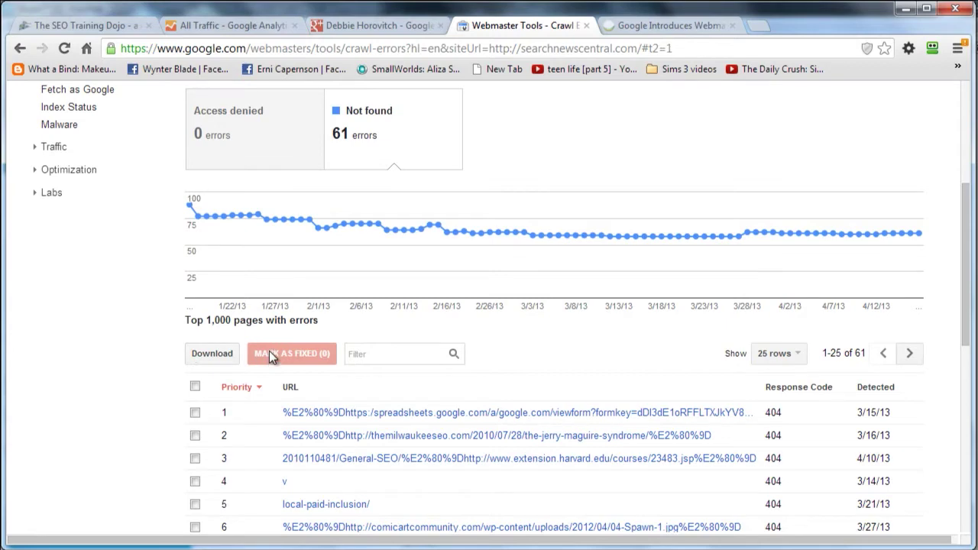
{"action": "left_click", "coordinate": [196, 414]}
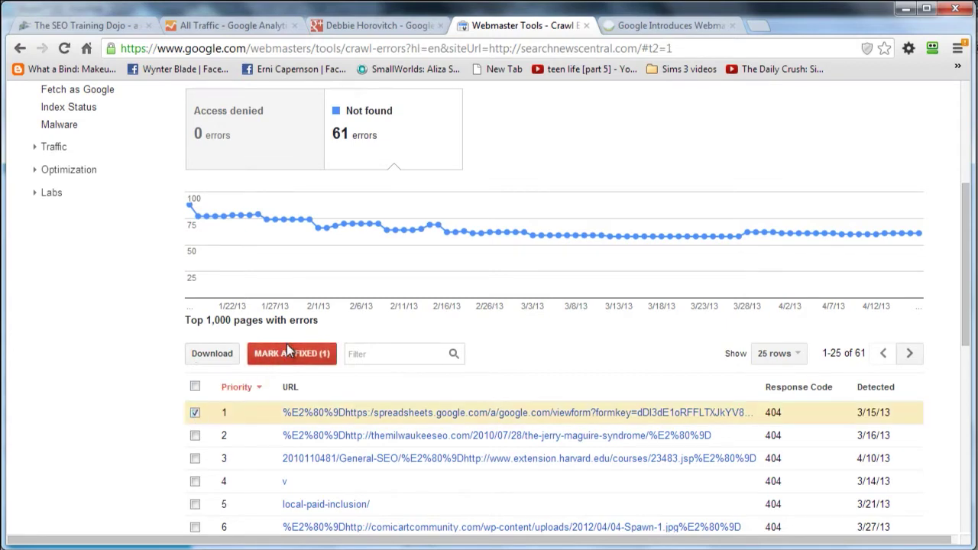
{"action": "left_click", "coordinate": [196, 414]}
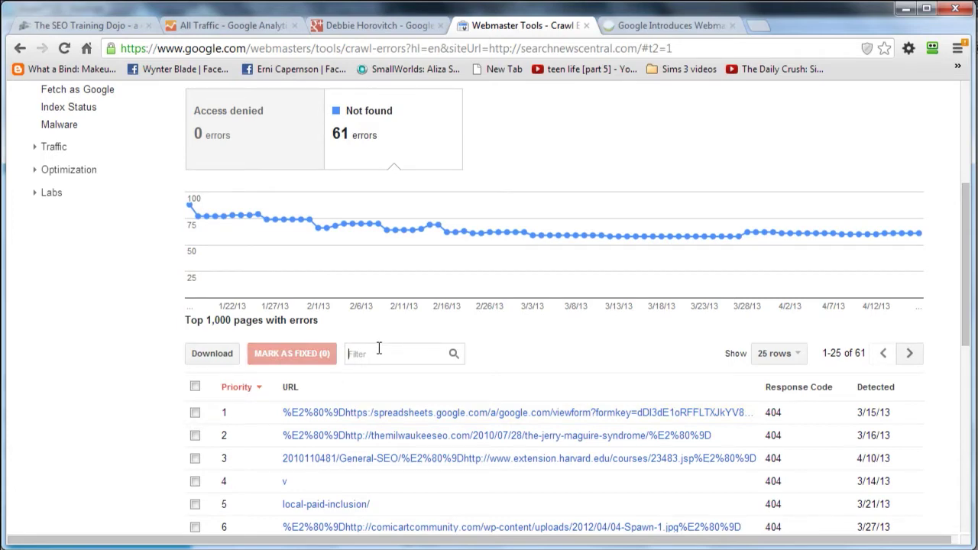
{"action": "scroll", "coordinate": [378, 348], "scroll_direction": "up", "scroll_amount": 2}
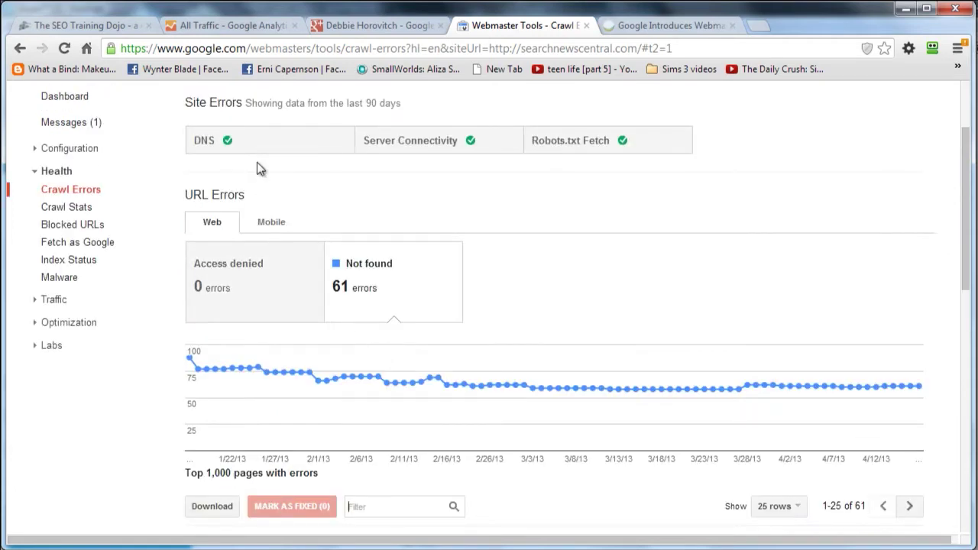
{"action": "mouse_move", "coordinate": [262, 149]}
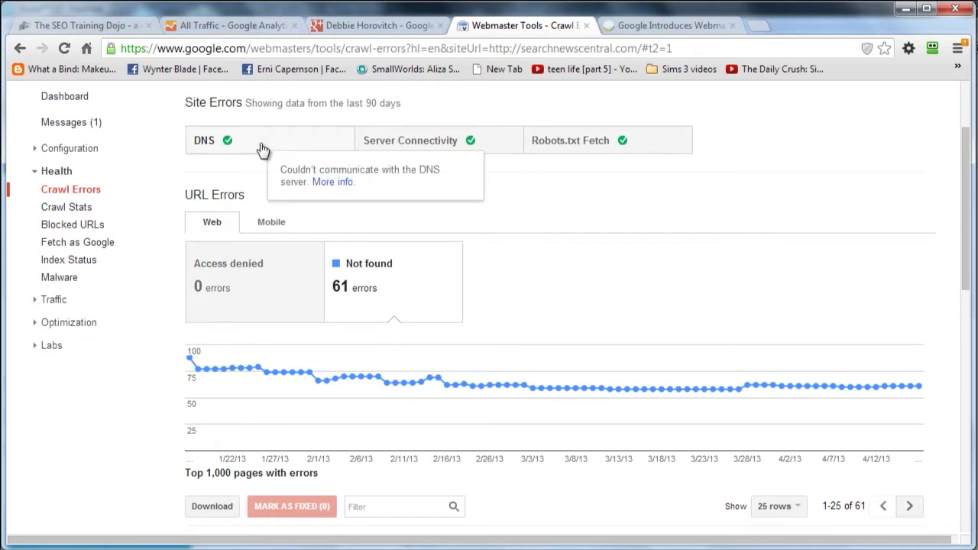
{"action": "left_click", "coordinate": [260, 146]}
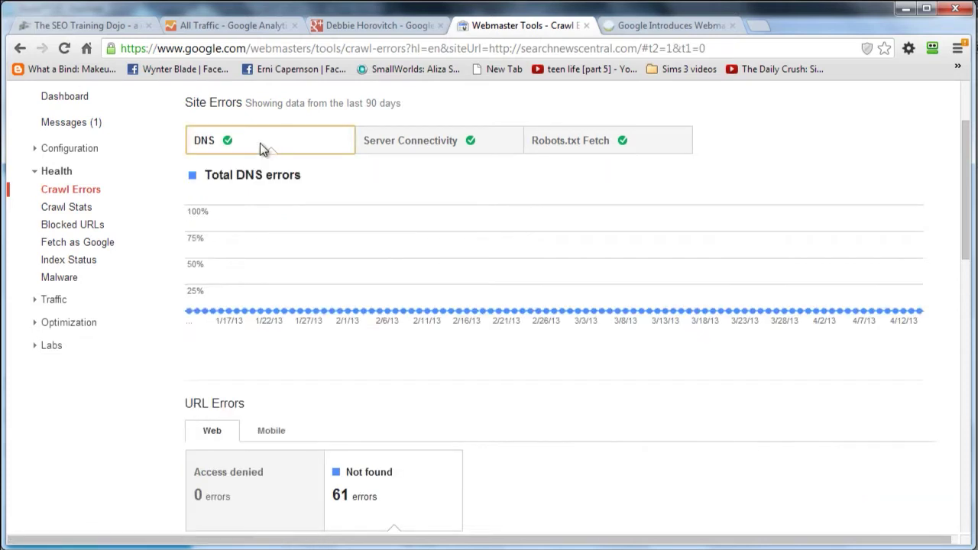
View the Server Connectivity and Robots.txt Fetch charts, then reload the Crawl Errors overview.
{"action": "scroll", "coordinate": [310, 262], "scroll_direction": "down", "scroll_amount": 1}
{"action": "scroll", "coordinate": [310, 262], "scroll_direction": "up", "scroll_amount": 2}
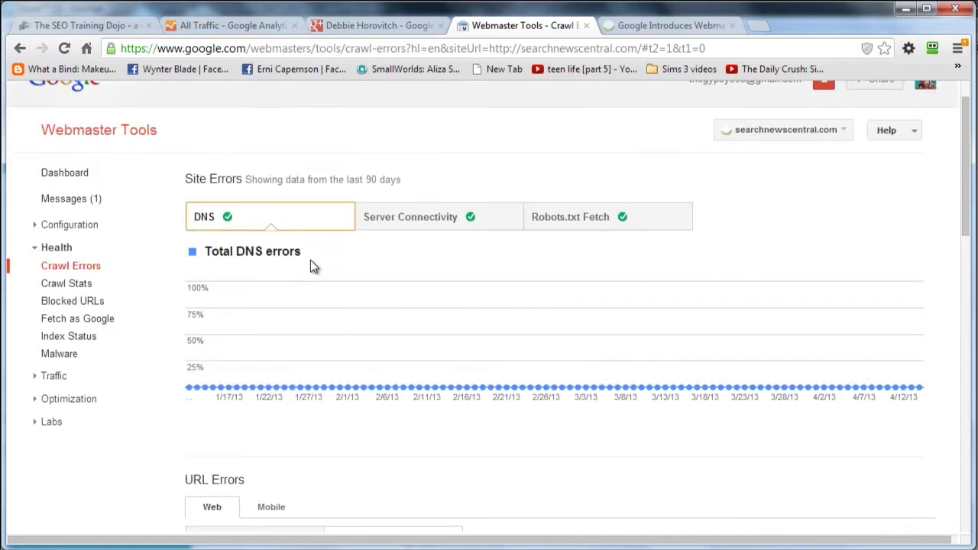
{"action": "left_click", "coordinate": [410, 209]}
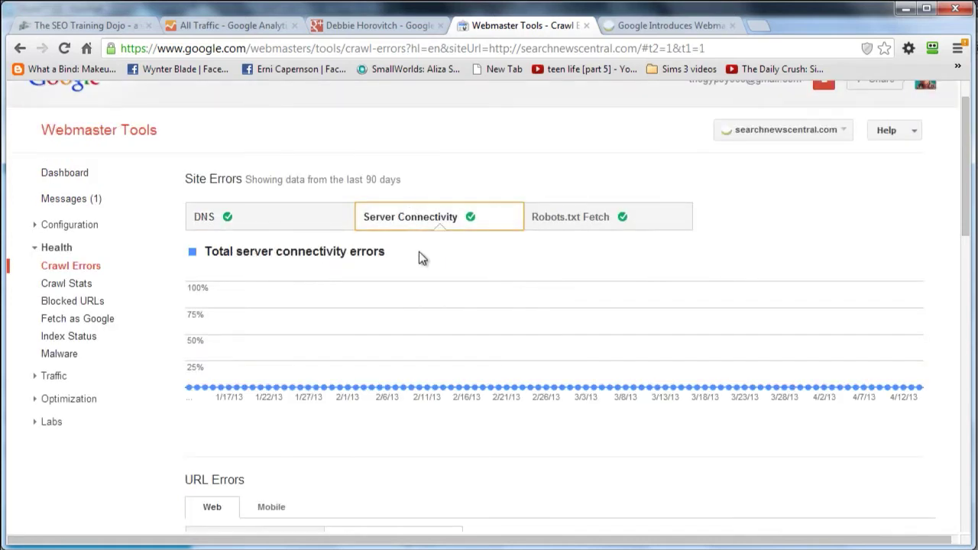
{"action": "left_click", "coordinate": [569, 218]}
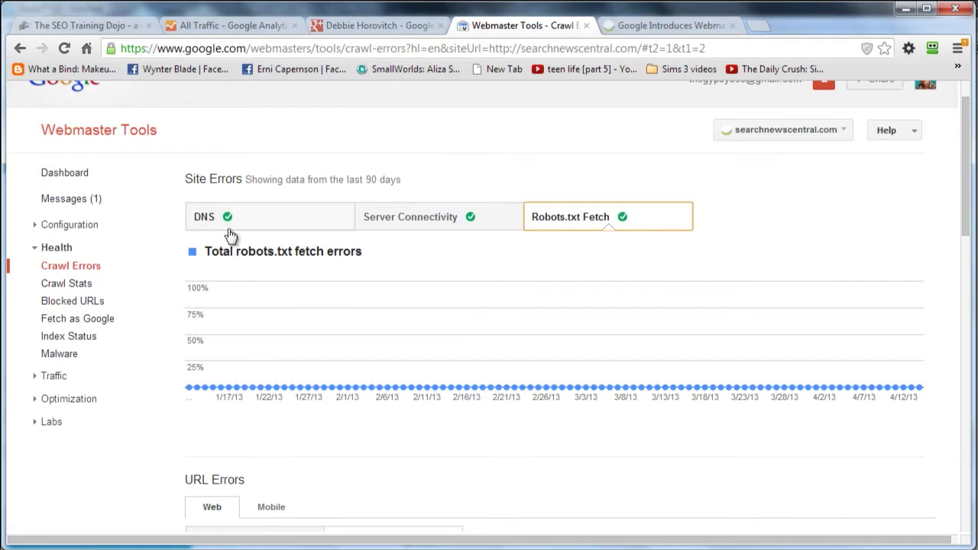
{"action": "left_click", "coordinate": [62, 248]}
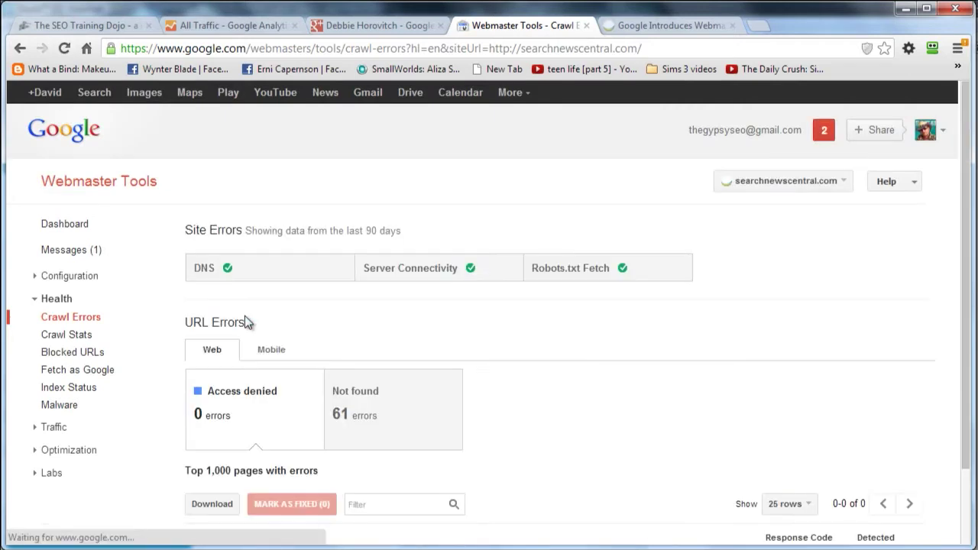
{"action": "scroll", "coordinate": [245, 320], "scroll_direction": "down", "scroll_amount": 3}
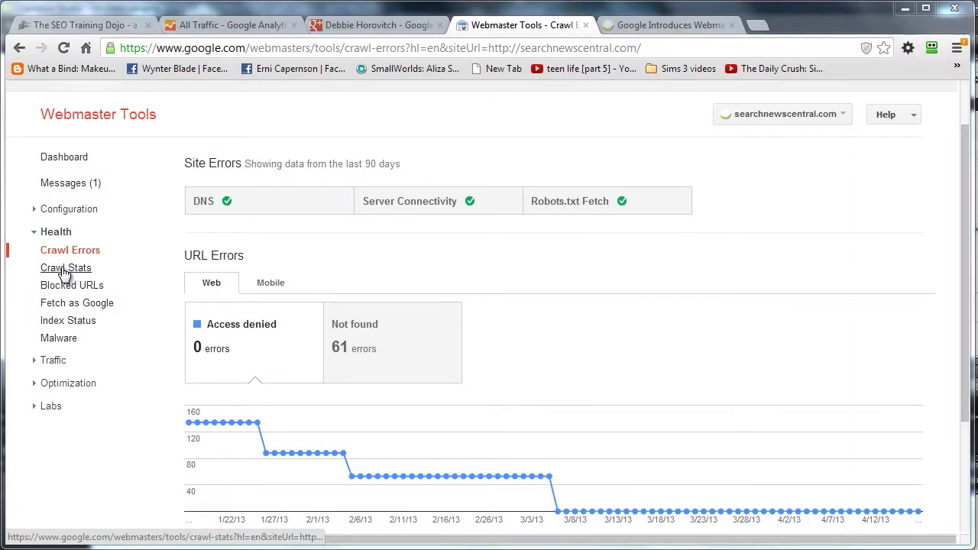
Open Crawl Stats and review the pages crawled, kilobytes downloaded and download time charts.
{"action": "left_click", "coordinate": [64, 269]}
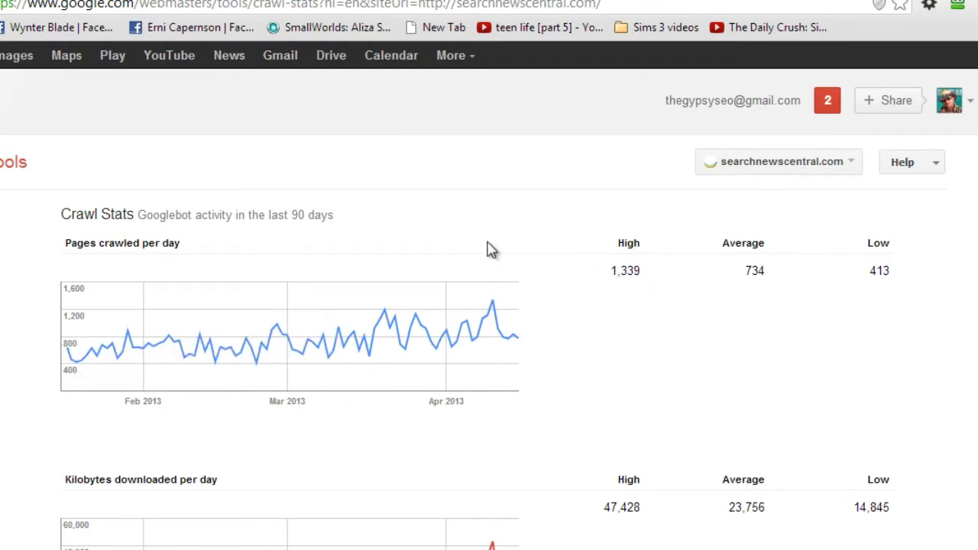
{"action": "scroll", "coordinate": [487, 249], "scroll_direction": "down", "scroll_amount": 1}
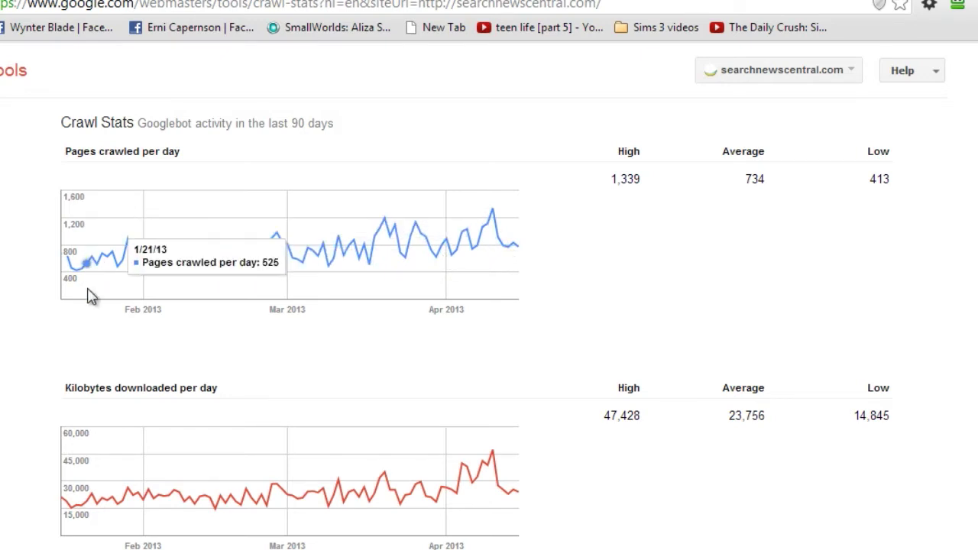
{"action": "scroll", "coordinate": [191, 358], "scroll_direction": "down", "scroll_amount": 1}
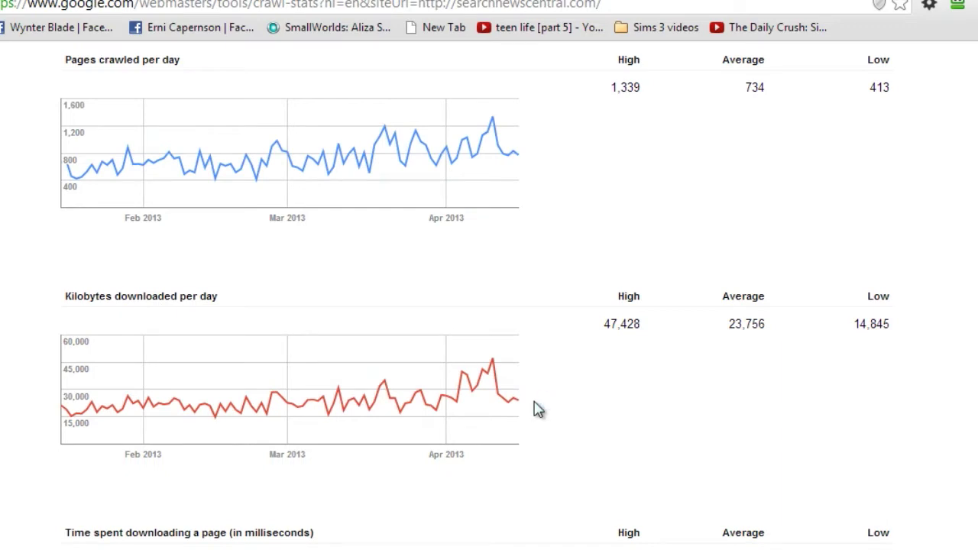
{"action": "scroll", "coordinate": [538, 409], "scroll_direction": "down", "scroll_amount": 2}
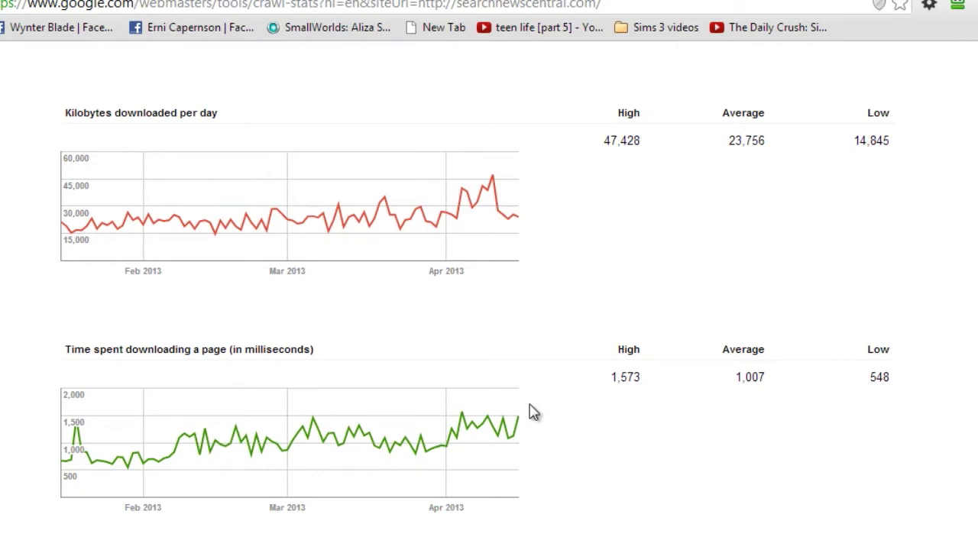
{"action": "scroll", "coordinate": [534, 413], "scroll_direction": "up", "scroll_amount": 3}
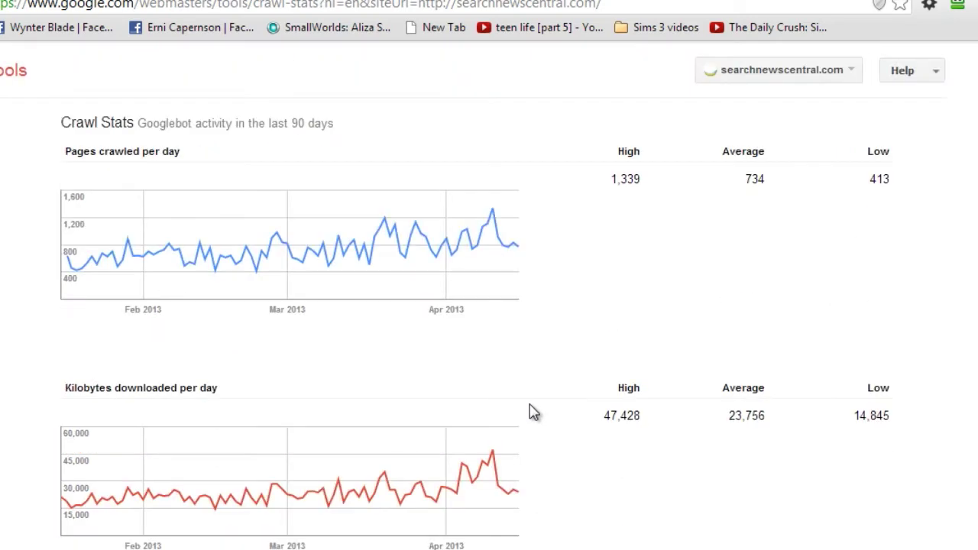
{"action": "mouse_move", "coordinate": [339, 218]}
{"action": "mouse_move", "coordinate": [429, 540]}
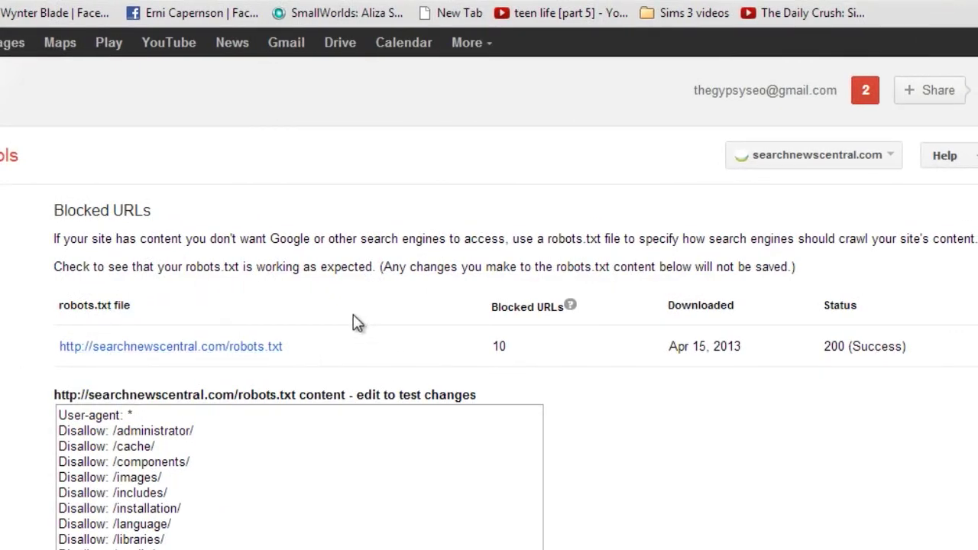
Highlight the robots.txt details row and scroll to the Disallow rules and URL testing fields.
{"action": "mouse_move", "coordinate": [505, 349]}
{"action": "left_mouse_down"}
{"action": "mouse_move", "coordinate": [484, 347]}
{"action": "mouse_move", "coordinate": [492, 349]}
{"action": "left_mouse_up"}
{"action": "scroll", "coordinate": [644, 375], "scroll_direction": "down", "scroll_amount": 3}
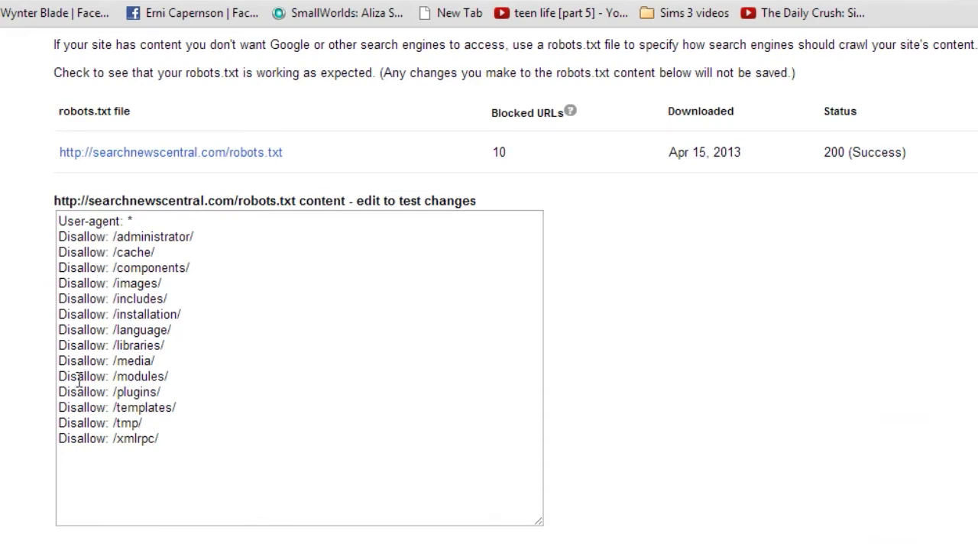
{"action": "scroll", "coordinate": [37, 482], "scroll_direction": "down", "scroll_amount": 3}
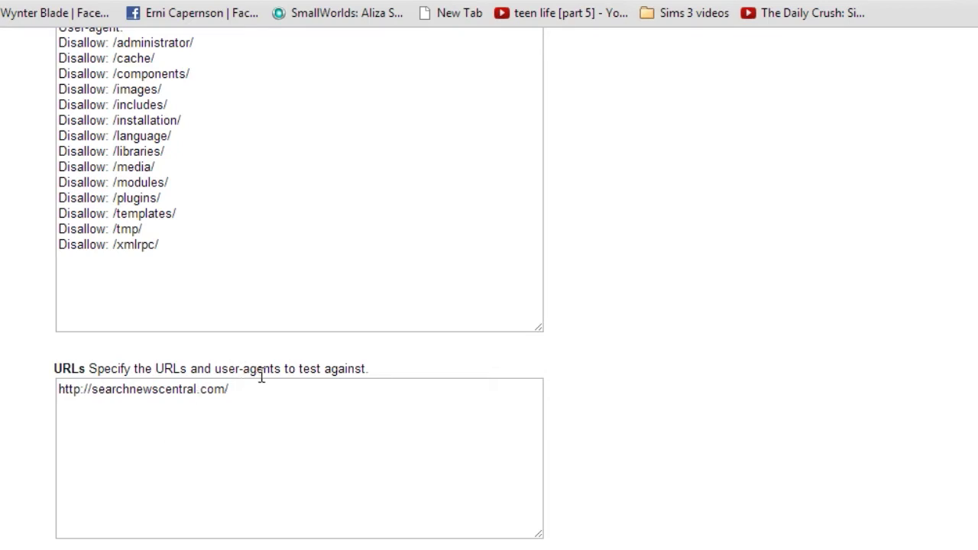
{"action": "scroll", "coordinate": [46, 455], "scroll_direction": "down", "scroll_amount": 2}
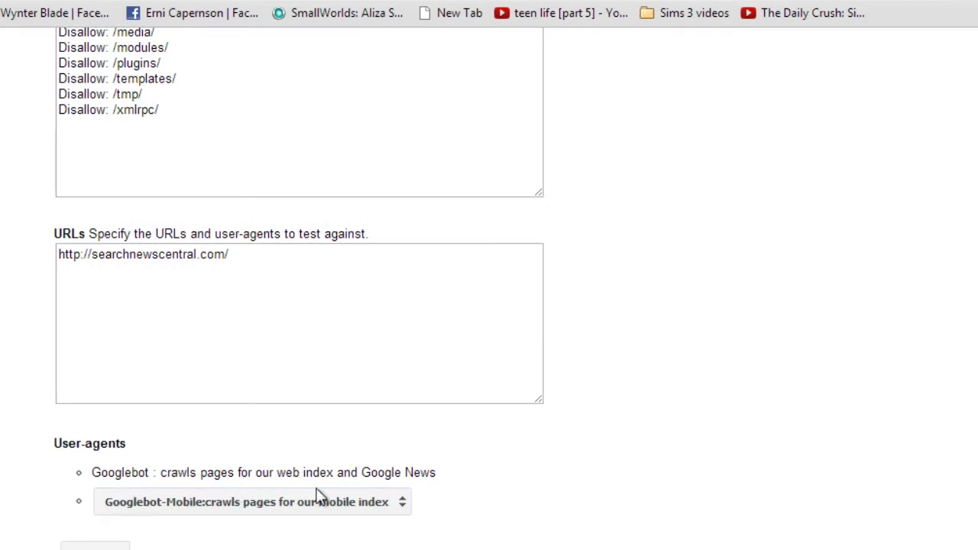
{"action": "scroll", "coordinate": [336, 497], "scroll_direction": "down", "scroll_amount": 1}
{"action": "left_click", "coordinate": [382, 461]}
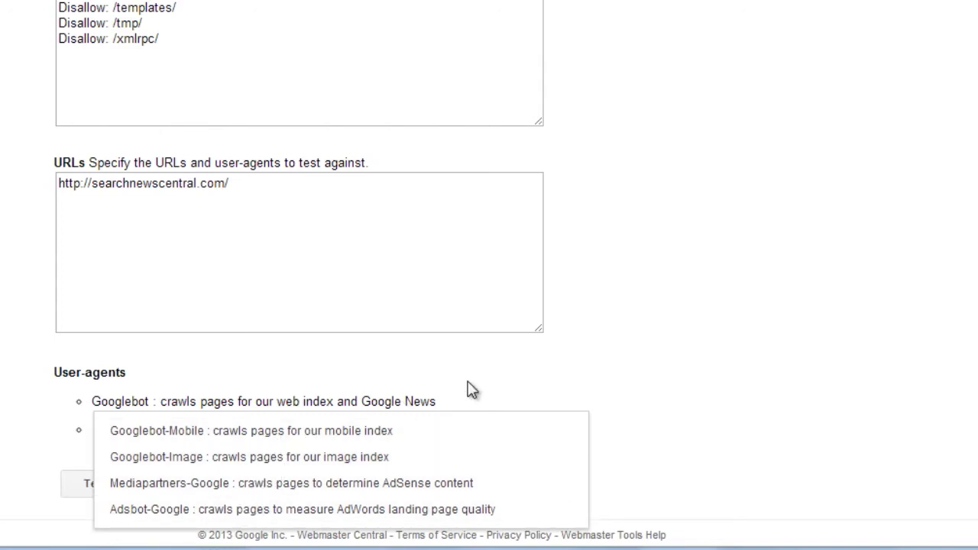
{"action": "left_click", "coordinate": [588, 376]}
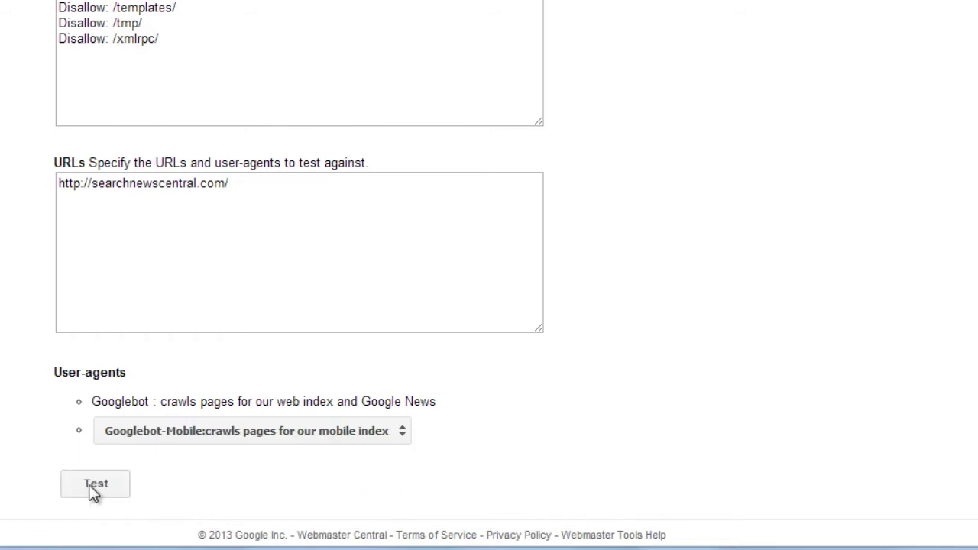
{"action": "scroll", "coordinate": [497, 431], "scroll_direction": "up", "scroll_amount": 3}
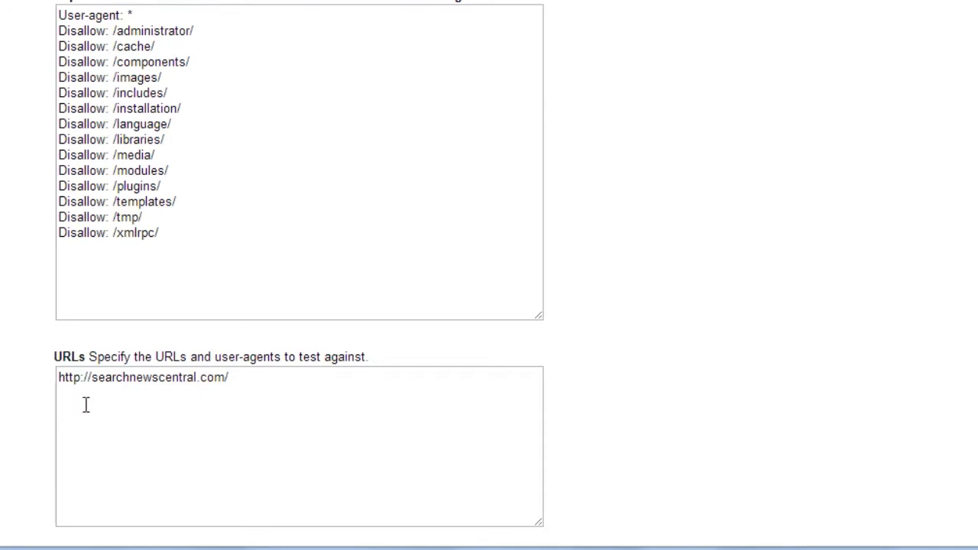
{"action": "scroll", "coordinate": [85, 405], "scroll_direction": "down", "scroll_amount": 3}
{"action": "scroll", "coordinate": [31, 412], "scroll_direction": "up", "scroll_amount": 3}
{"action": "scroll", "coordinate": [22, 385], "scroll_direction": "up", "scroll_amount": 1}
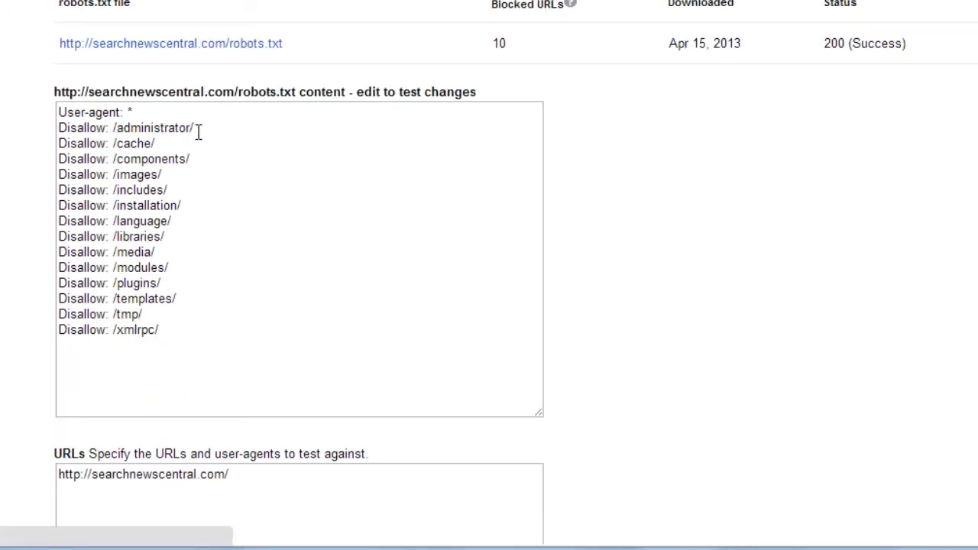
{"action": "left_click", "coordinate": [256, 479]}
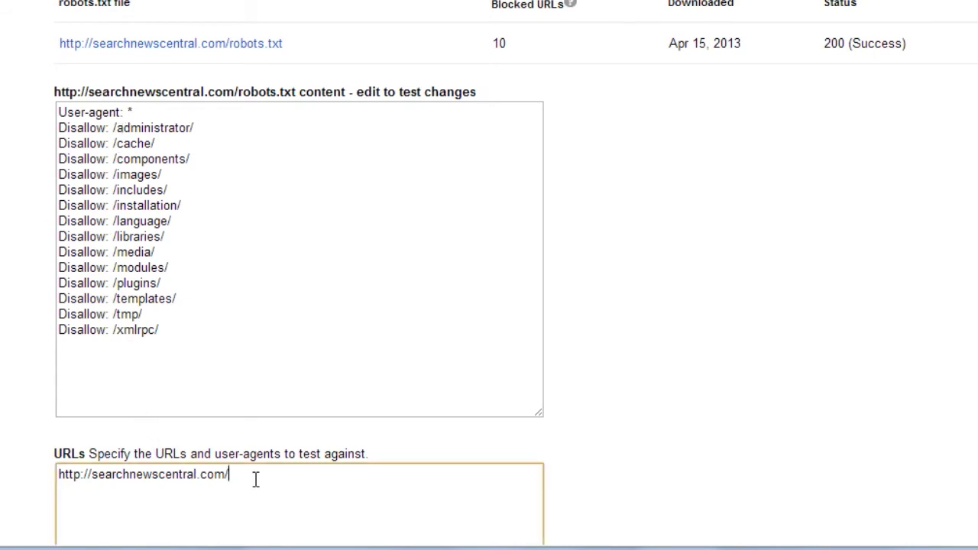
{"action": "left_click", "coordinate": [6, 343]}
{"action": "scroll", "coordinate": [15, 355], "scroll_direction": "up", "scroll_amount": 1}
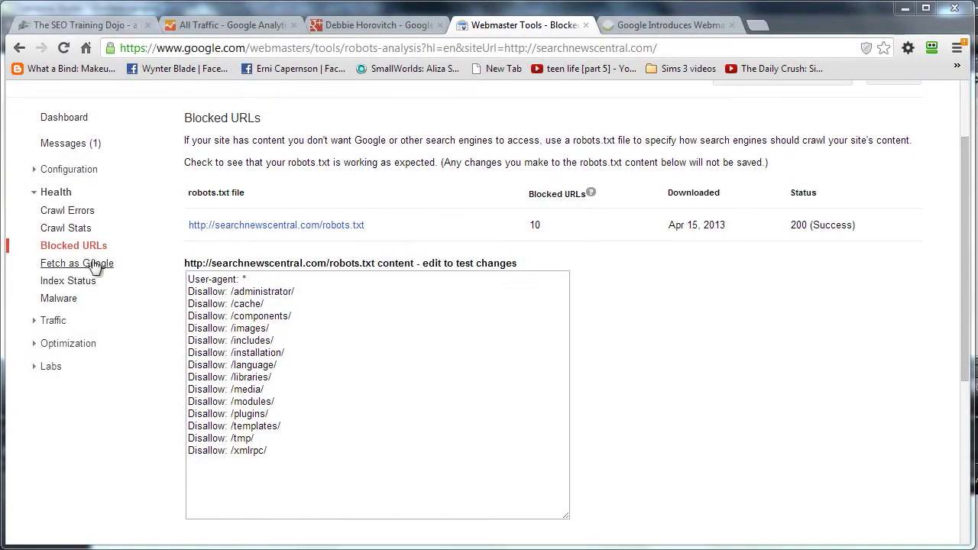
Fetch the searchnewscentral.com homepage as Google with the Web crawler and refresh for the result.
{"action": "left_click", "coordinate": [100, 263]}
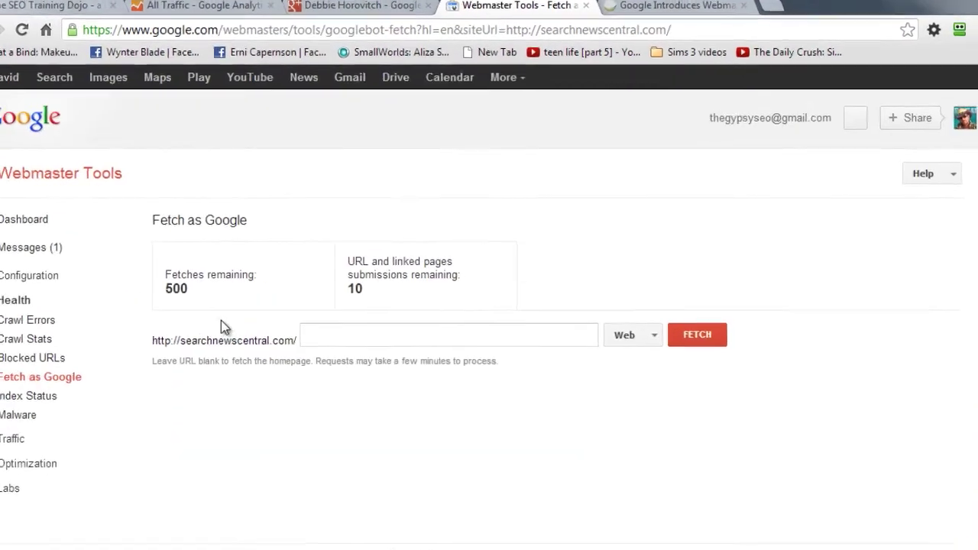
{"action": "left_click_drag", "start_coordinate": [235, 291], "coordinate": [188, 288]}
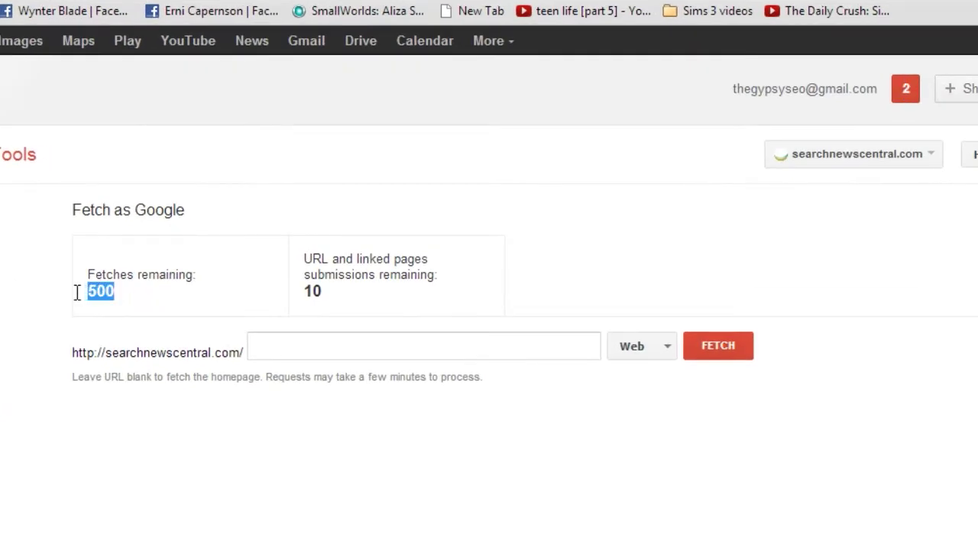
{"action": "left_click", "coordinate": [332, 295]}
{"action": "left_click", "coordinate": [345, 350]}
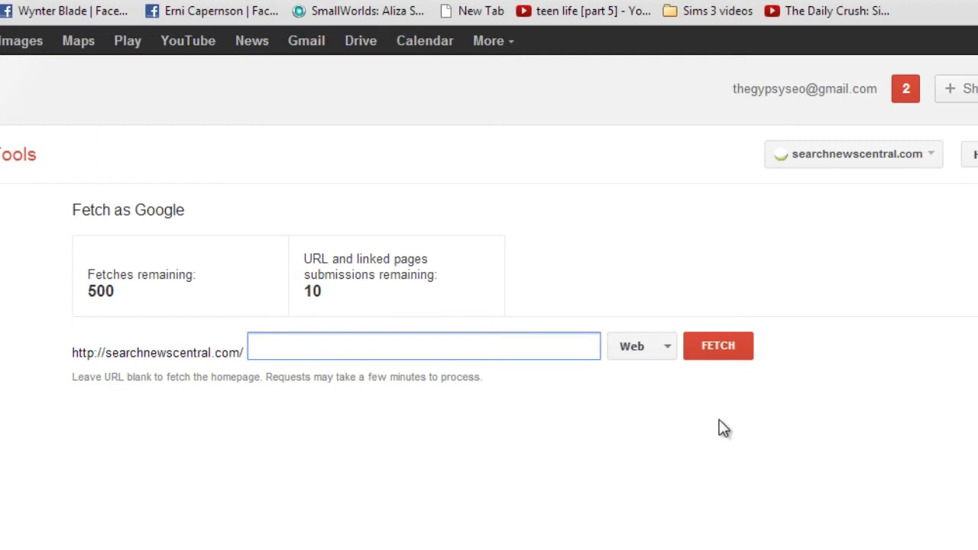
{"action": "left_click", "coordinate": [664, 347]}
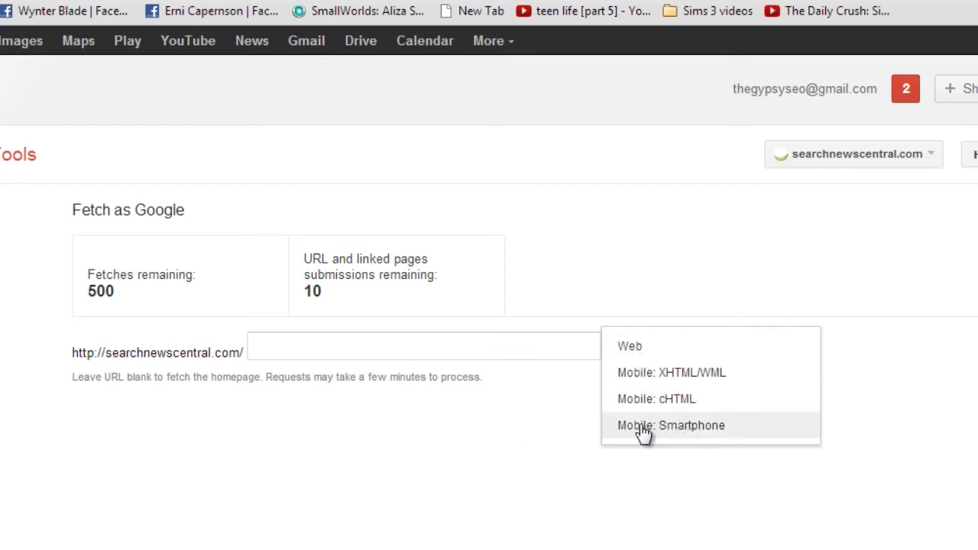
{"action": "left_click", "coordinate": [515, 436]}
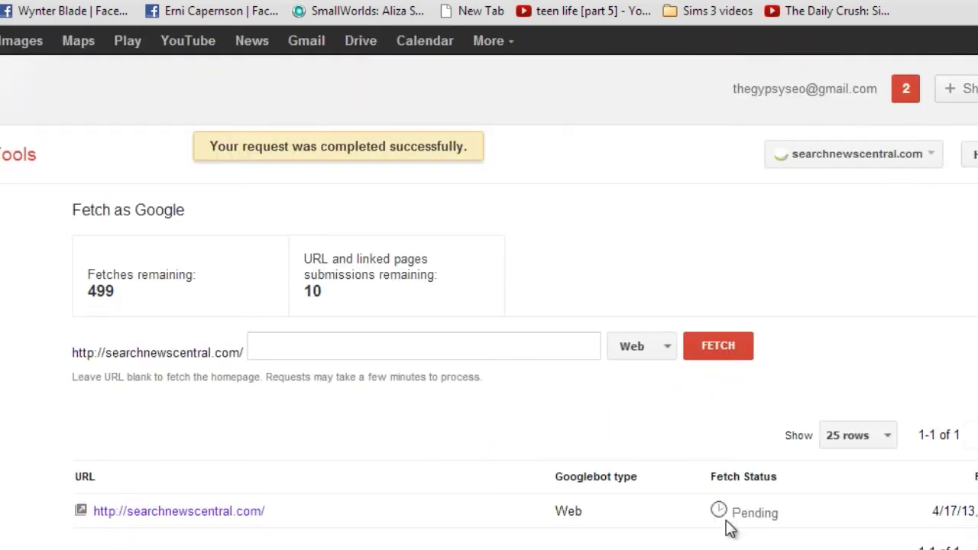
{"action": "key", "text": "F5"}
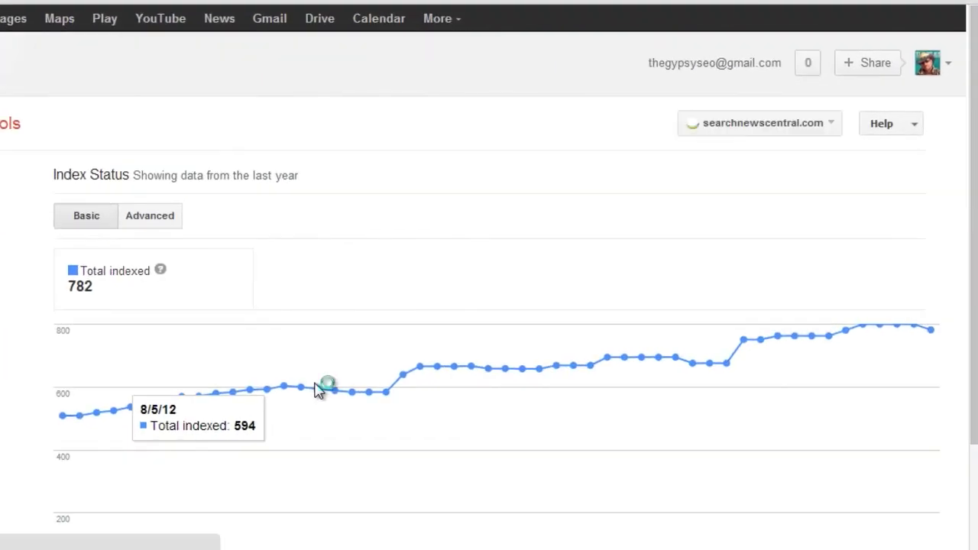
{"action": "scroll", "coordinate": [428, 272], "scroll_direction": "down", "scroll_amount": 3}
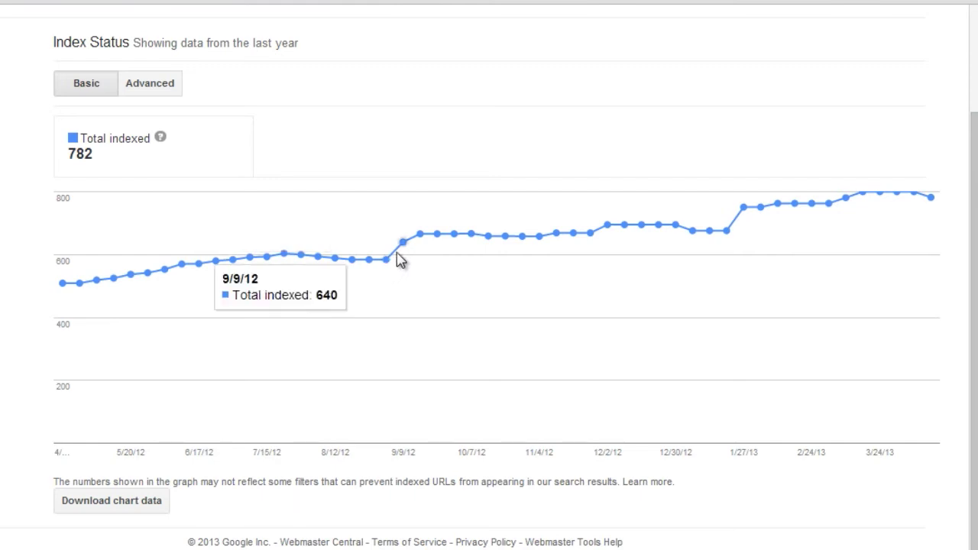
{"action": "left_click", "coordinate": [486, 239]}
{"action": "left_click", "coordinate": [634, 224]}
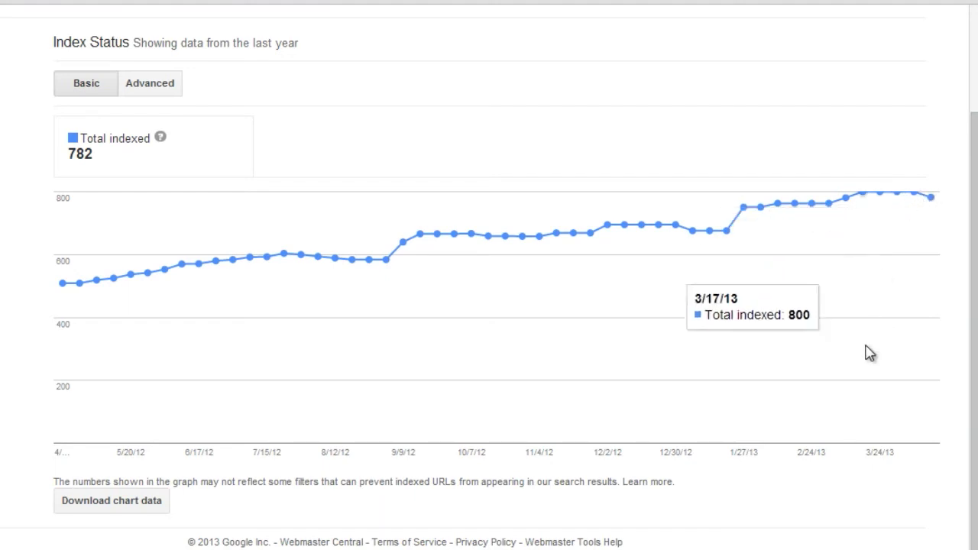
{"action": "left_click", "coordinate": [334, 306]}
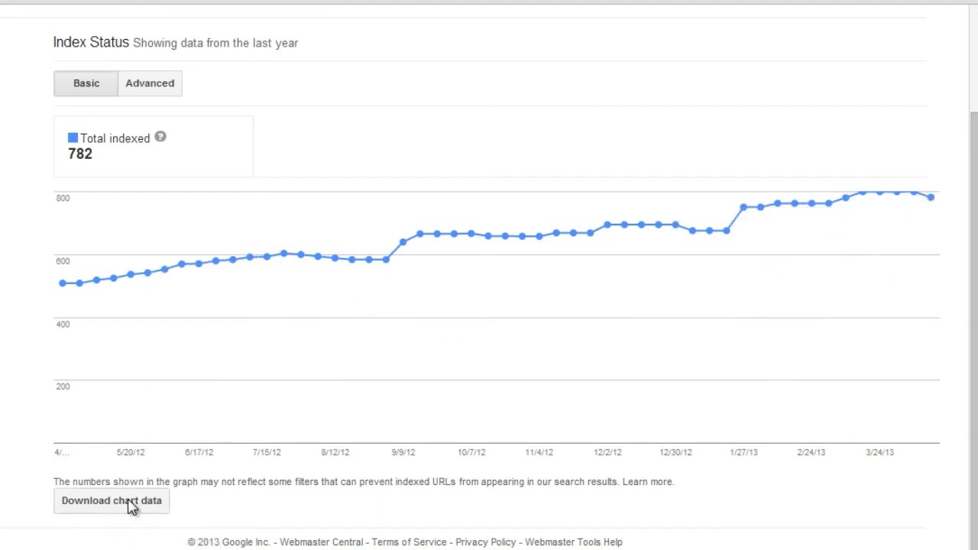
{"action": "left_click", "coordinate": [157, 85]}
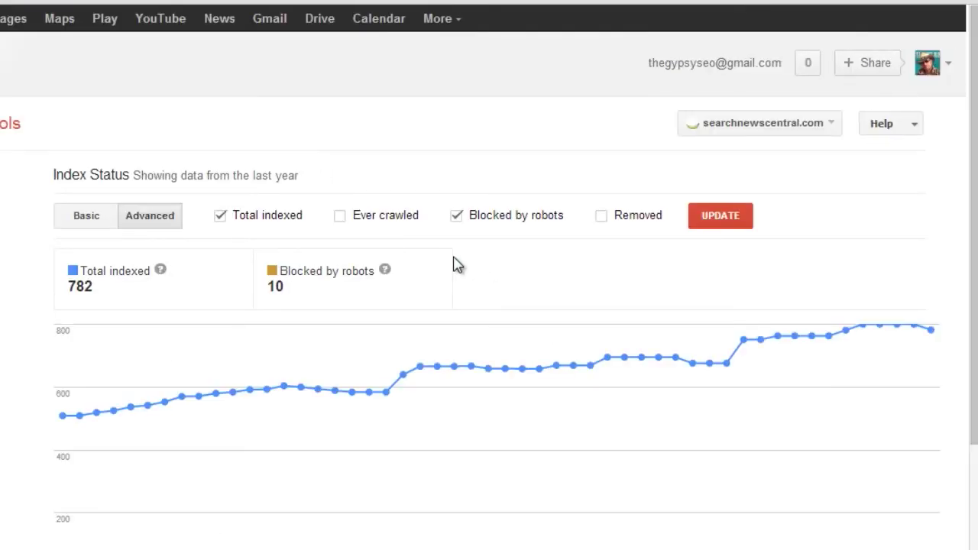
Add Removed to the Advanced Index Status chart and update it to plot all chosen metrics.
{"action": "scroll", "coordinate": [457, 264], "scroll_direction": "down", "scroll_amount": 1}
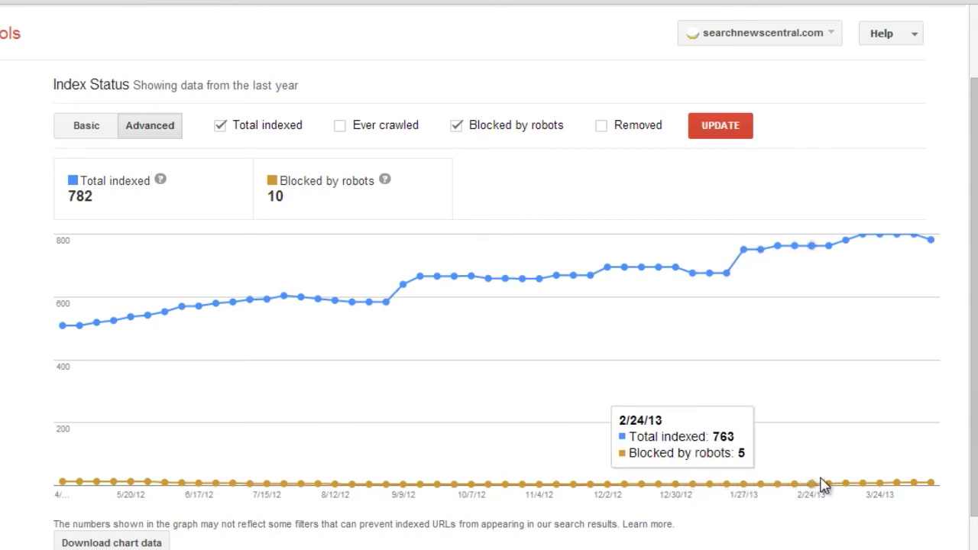
{"action": "left_click", "coordinate": [602, 127]}
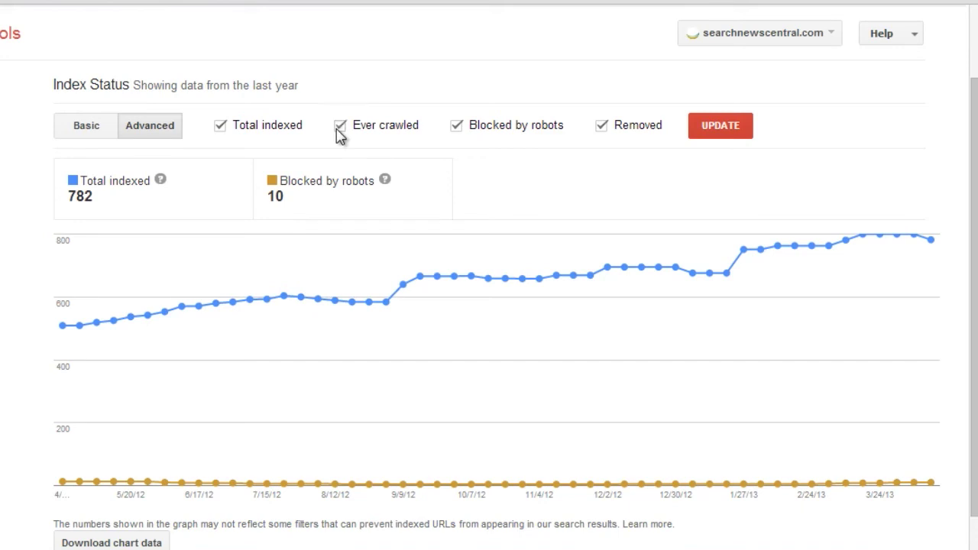
{"action": "left_click", "coordinate": [699, 125]}
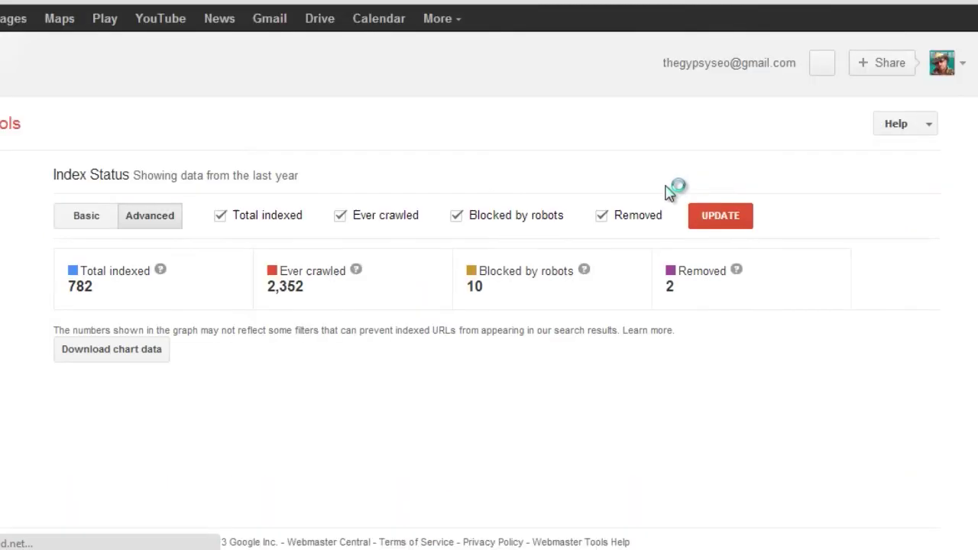
{"action": "scroll", "coordinate": [562, 214], "scroll_direction": "down", "scroll_amount": 2}
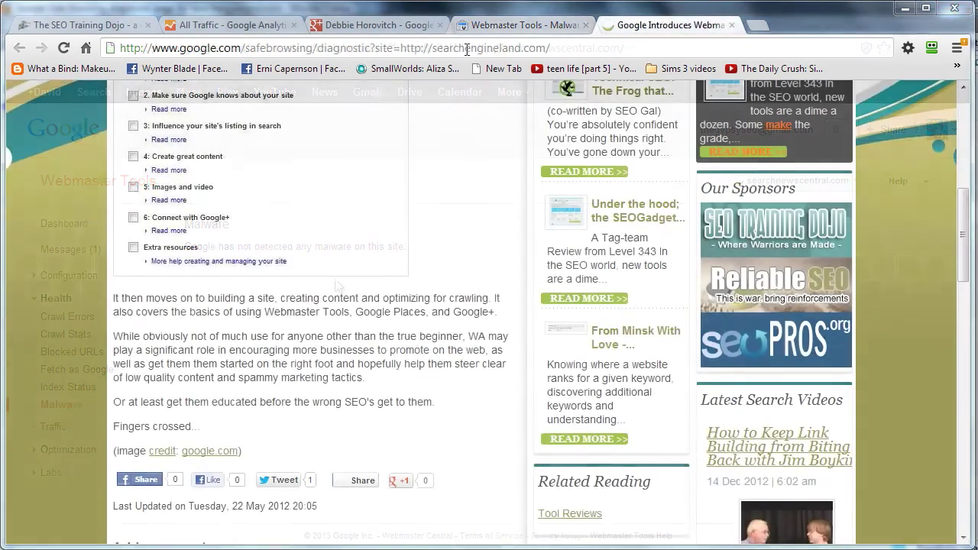
Select the old site name in the Safe Browsing diagnostic URL in the address bar.
{"action": "left_click_drag", "start_coordinate": [464, 47], "coordinate": [565, 47]}
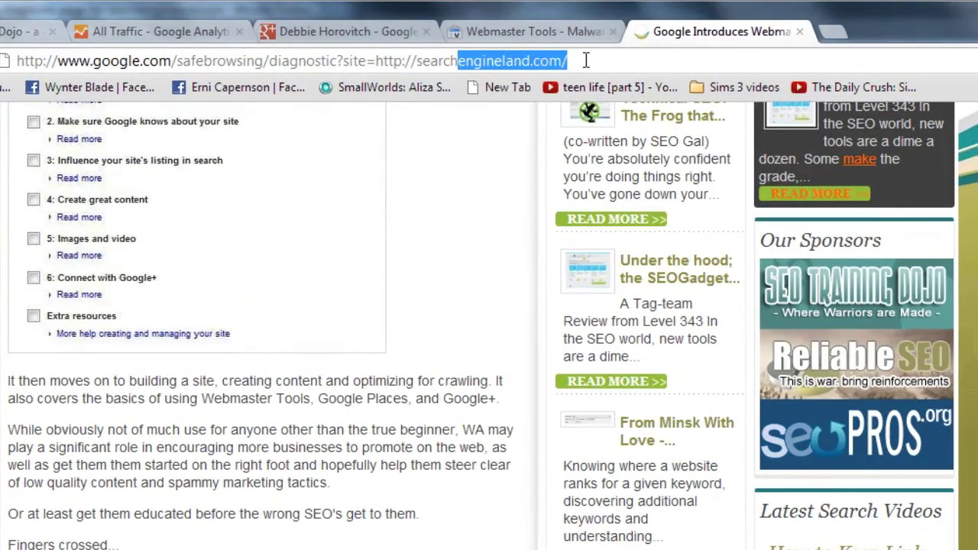
Load the Safe Browsing diagnostic for searchnewscentral.com and highlight its no-malware sentence.
{"action": "type", "text": "news"}
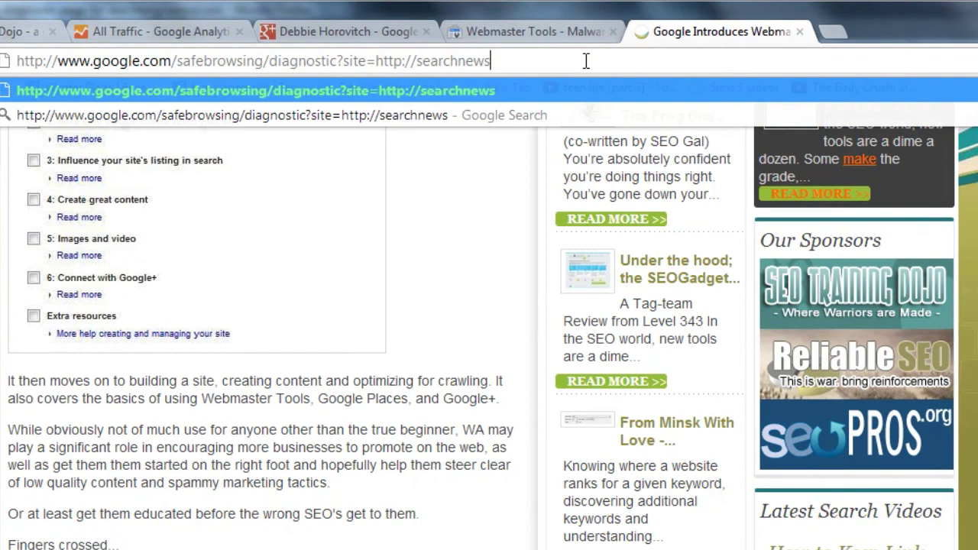
{"action": "type", "text": "central"}
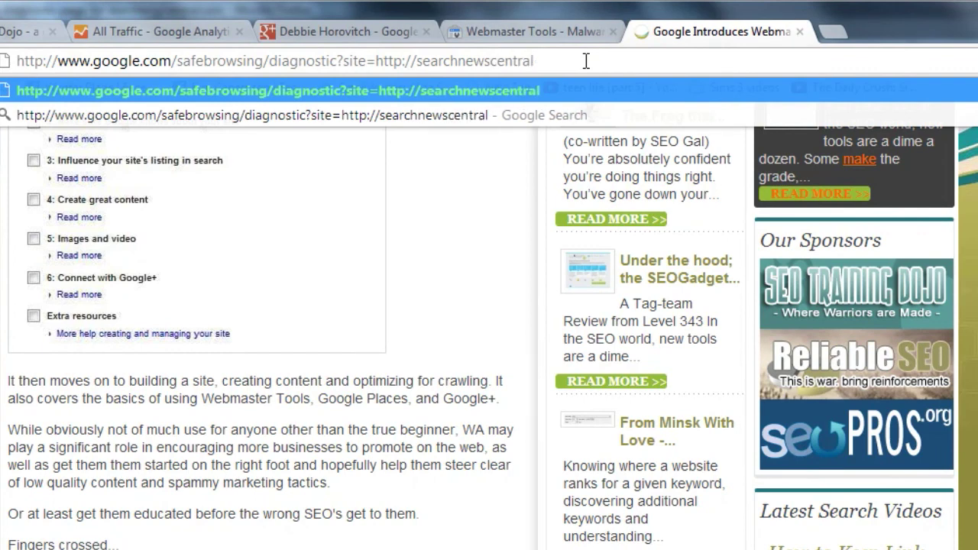
{"action": "type", "text": ".com"}
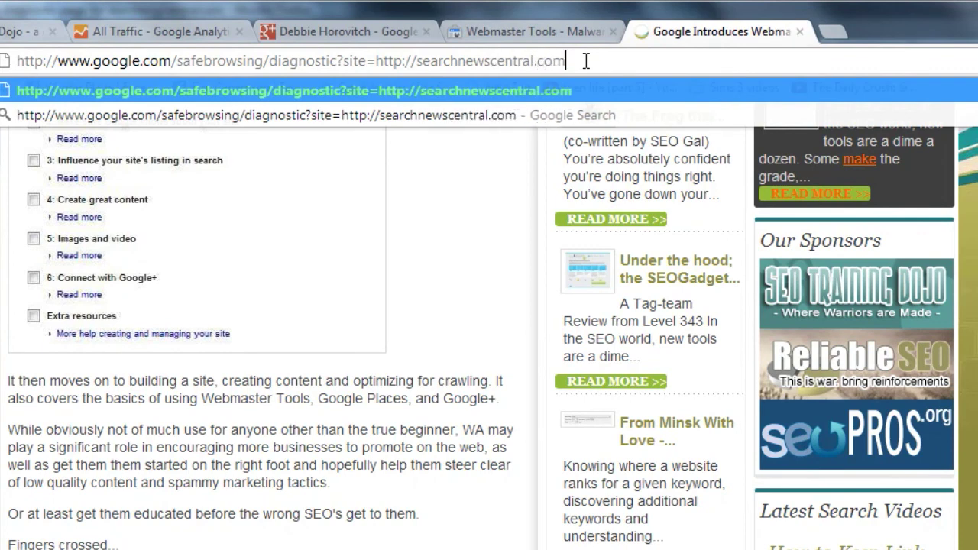
{"action": "key", "text": "Return"}
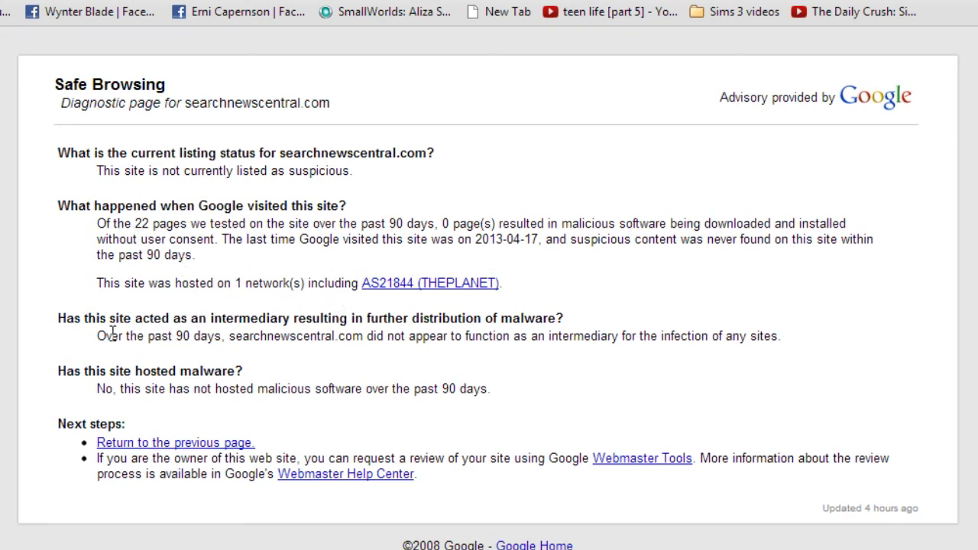
{"action": "left_click_drag", "start_coordinate": [97, 336], "coordinate": [799, 343]}
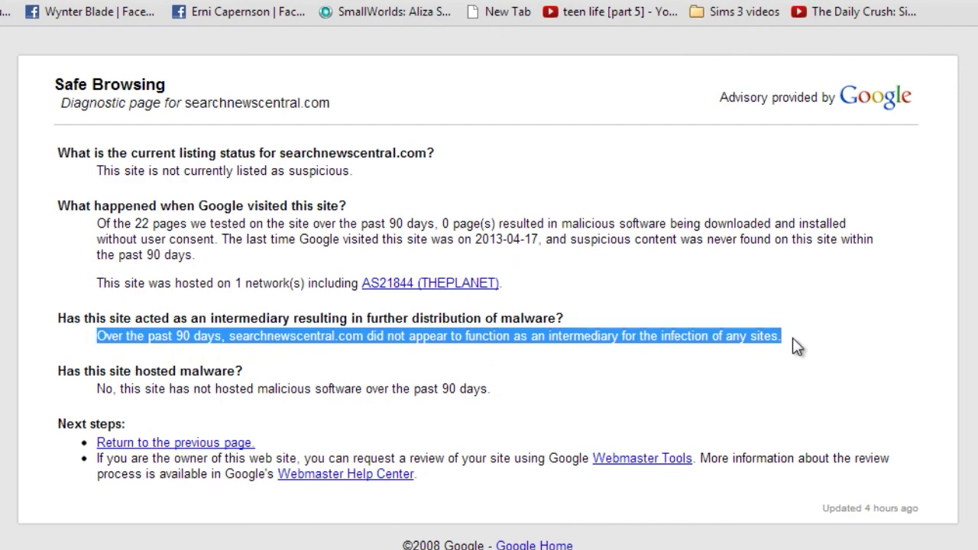
{"action": "left_click", "coordinate": [657, 378]}
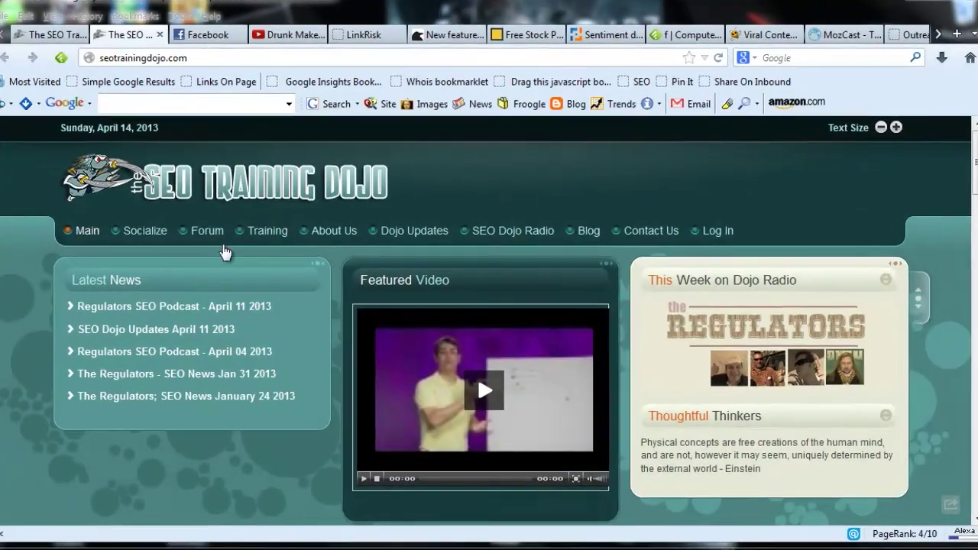
Go to Training > The Study Hall and scroll through its SEO course tracks.
{"action": "mouse_move", "coordinate": [299, 228]}
{"action": "mouse_move", "coordinate": [267, 227]}
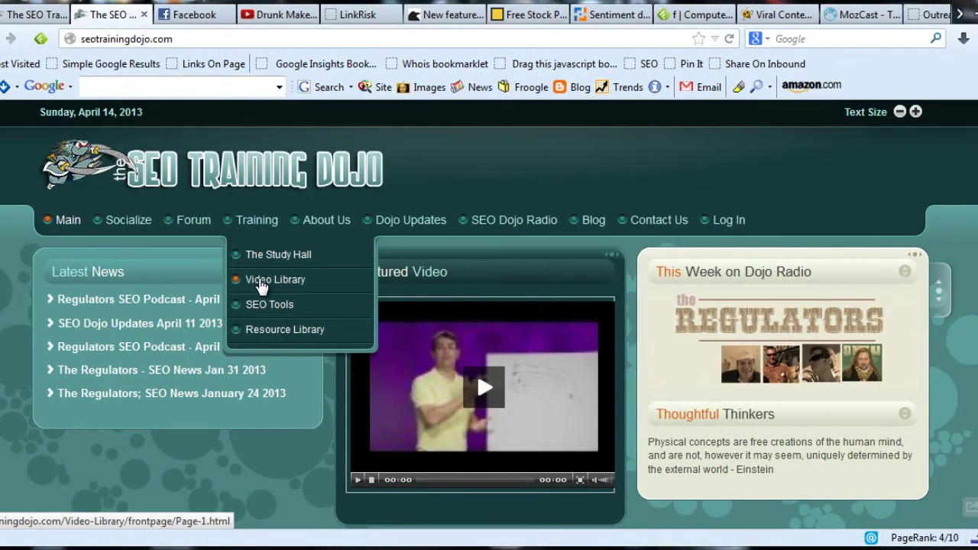
{"action": "left_click", "coordinate": [270, 260]}
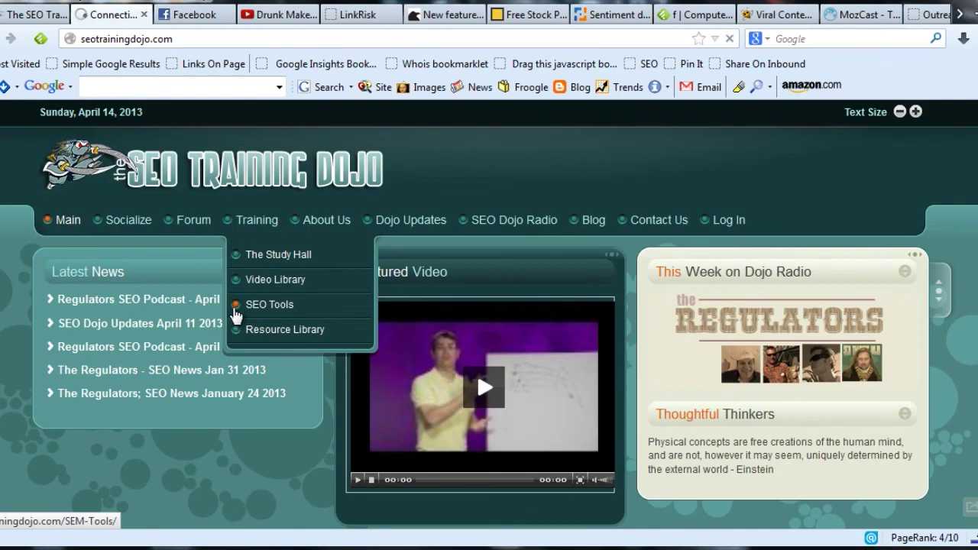
{"action": "scroll", "coordinate": [19, 313], "scroll_direction": "down", "scroll_amount": 5}
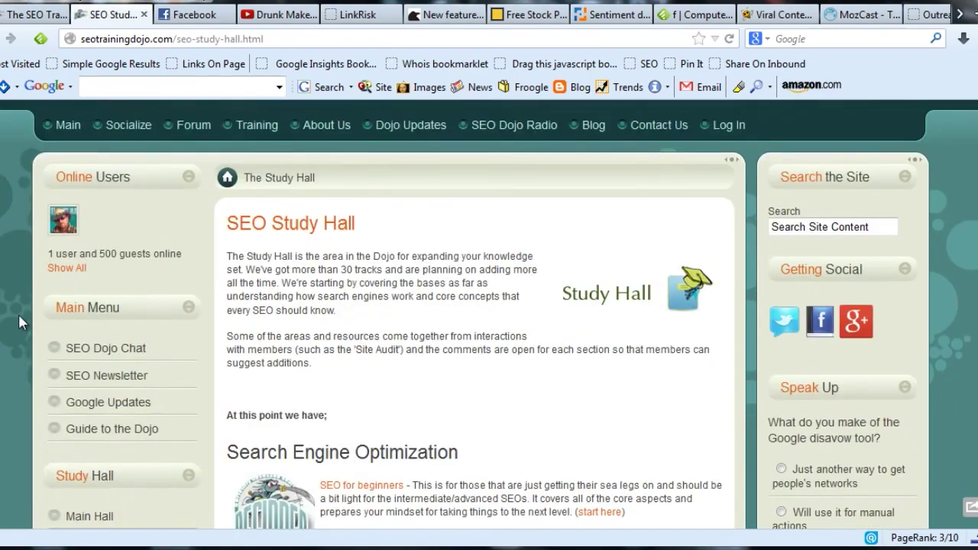
{"action": "scroll", "coordinate": [9, 321], "scroll_direction": "down", "scroll_amount": 5}
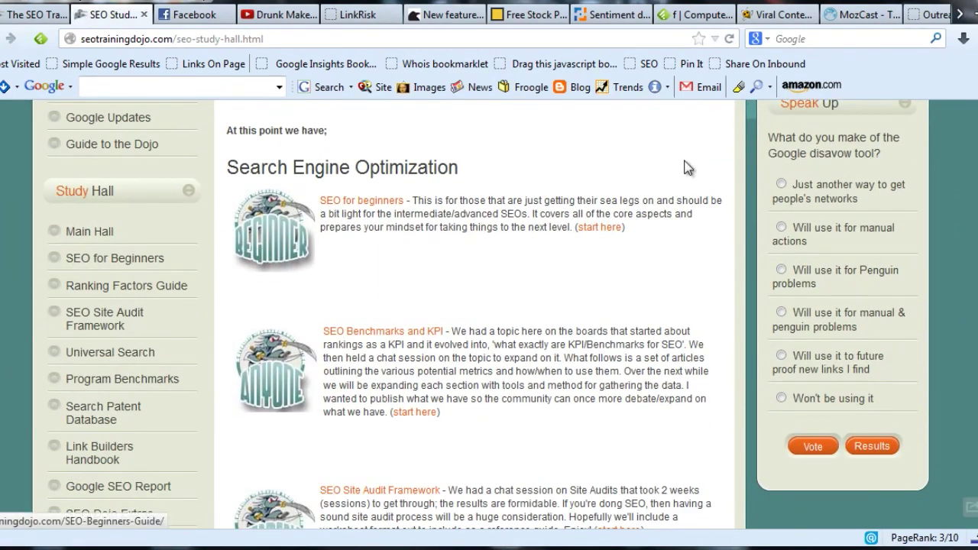